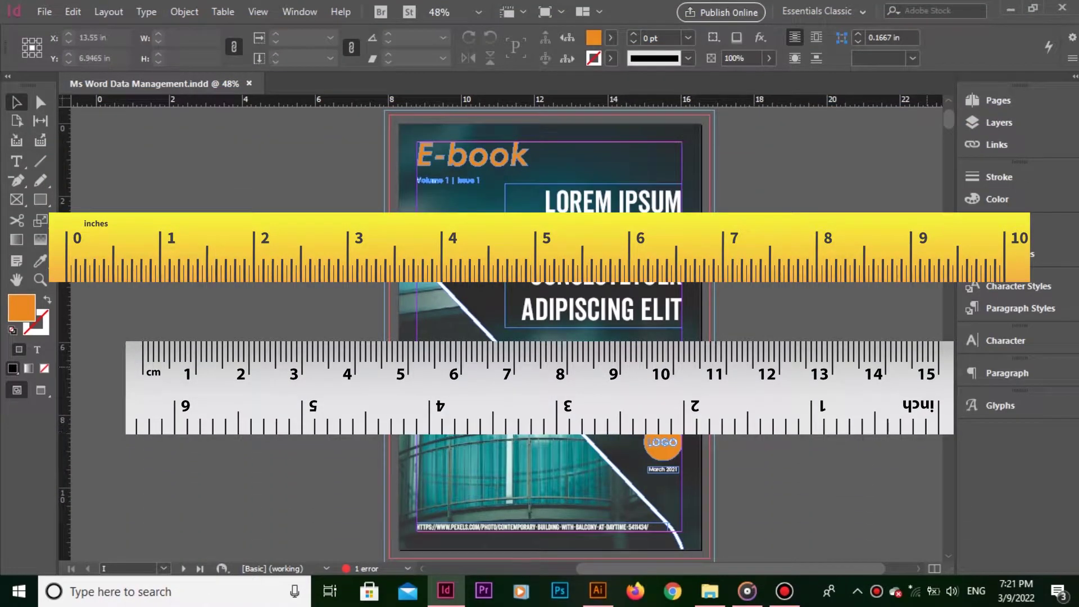
- Marquee-select both orange rectangles on the pasteboard beside the E-book cover
left_click_drag(848, 450, 828, 454)
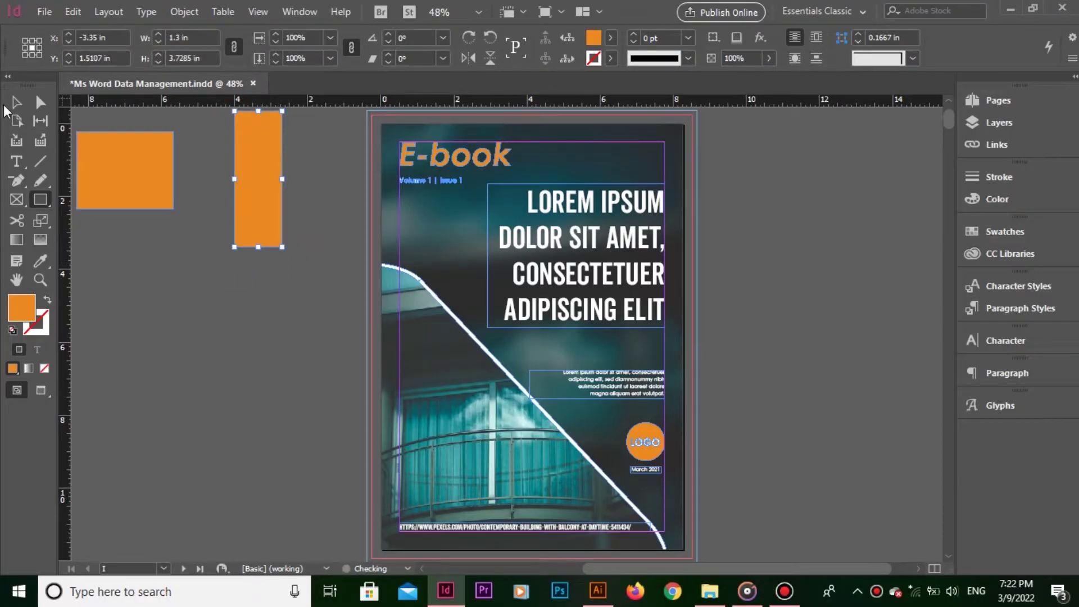
left_click(17, 103)
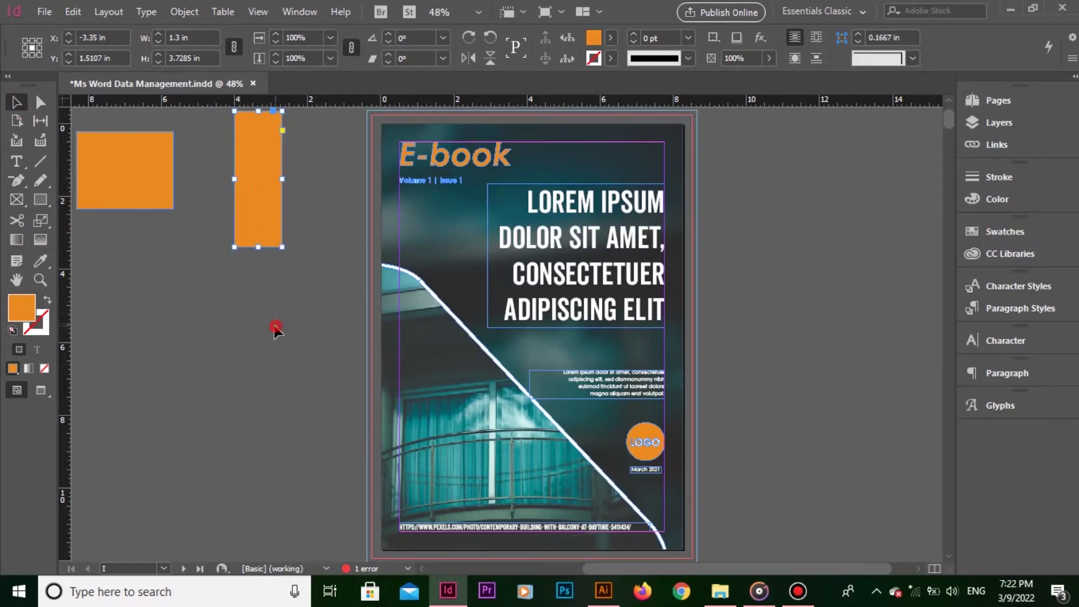
left_click_drag(276, 326, 163, 155)
- Delete the selected rectangles, then add a vertical guide at 0.5 in and a horizontal guide near the cover's top
key("Delete")
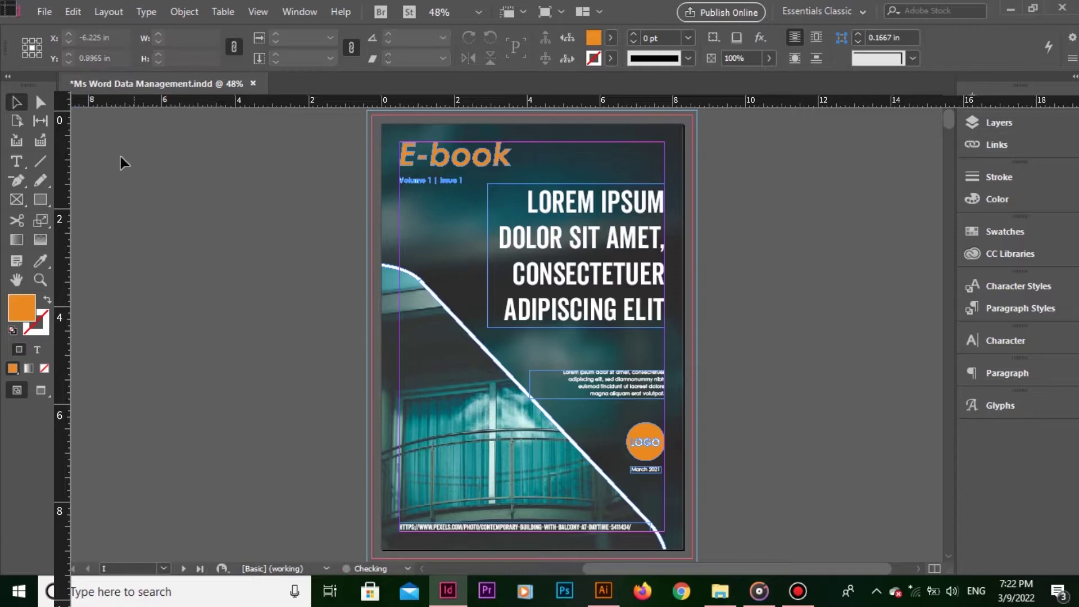
left_click_drag(73, 153, 398, 191)
left_click_drag(436, 95, 438, 135)
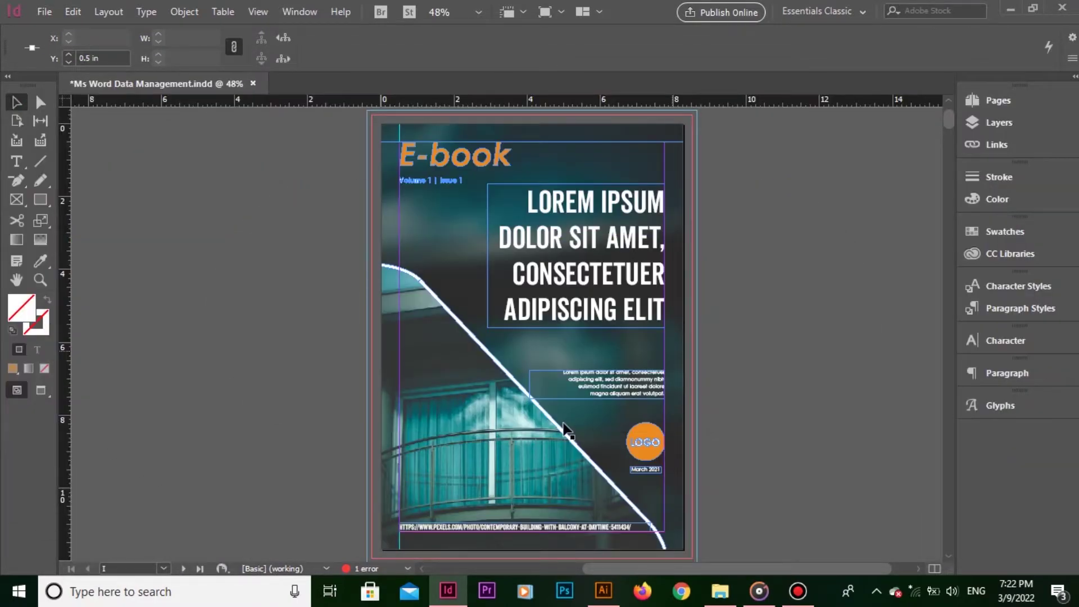
scroll(564, 424, "down", 10)
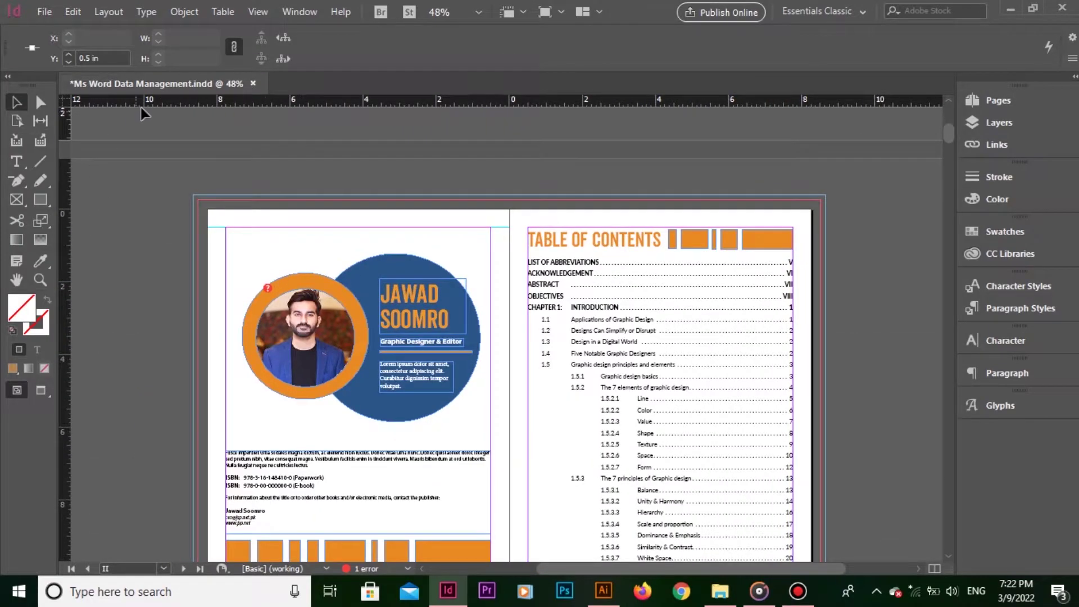
- Add a vertical guide beside the bio page's left margin and a horizontal guide near its top
left_click_drag(69, 192, 227, 231)
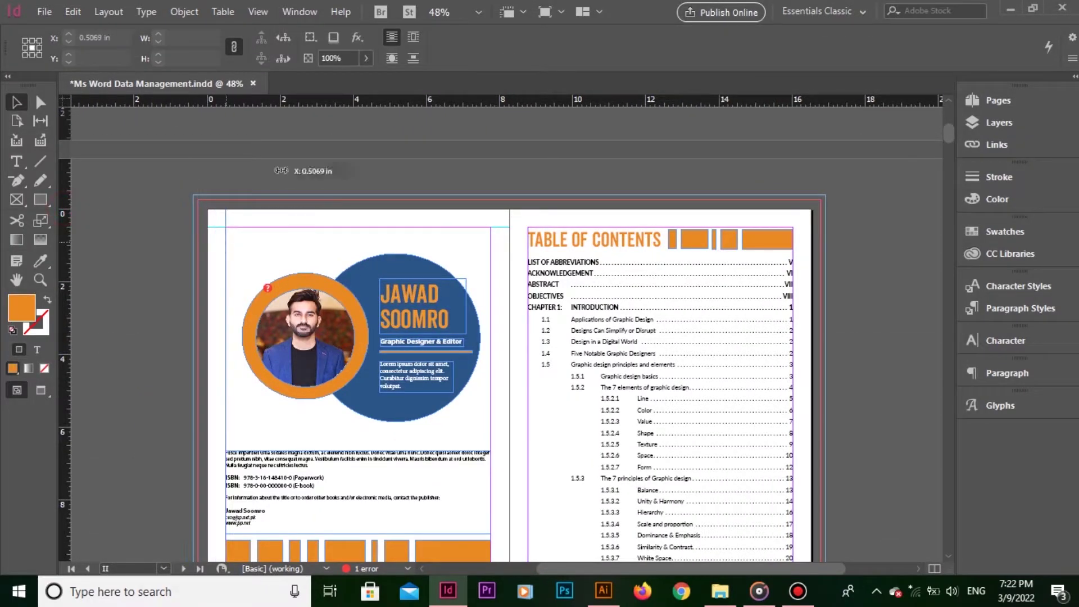
left_click_drag(330, 99, 388, 229)
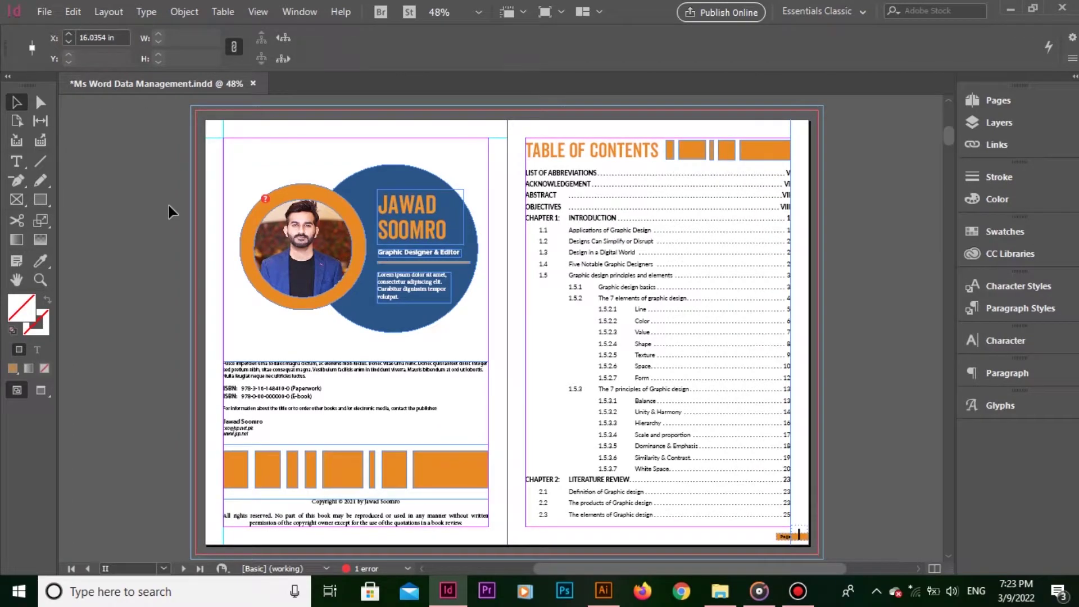
left_click(264, 12)
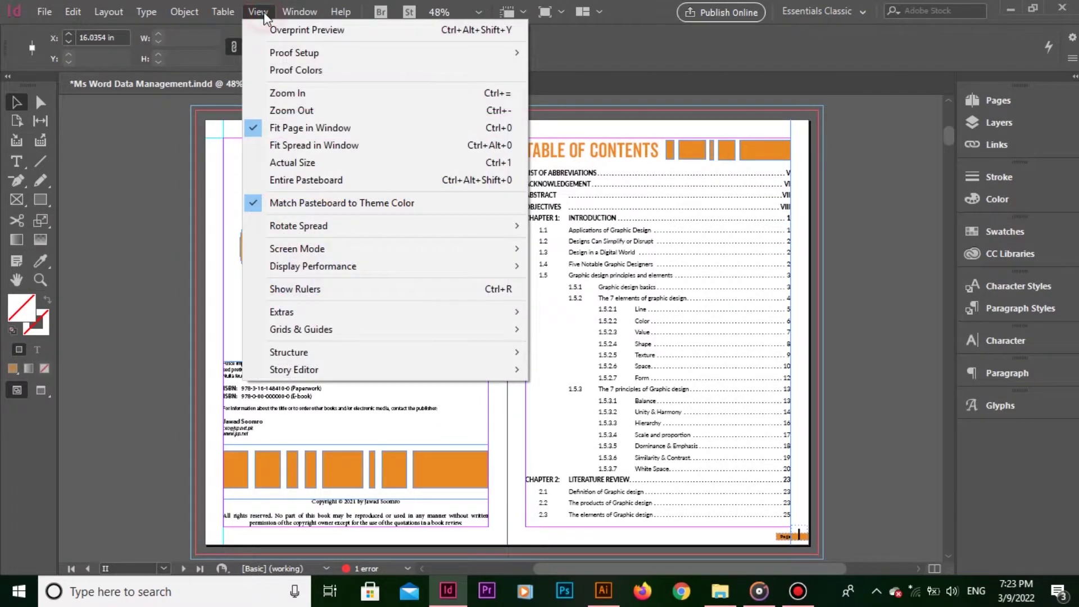
left_click(318, 290)
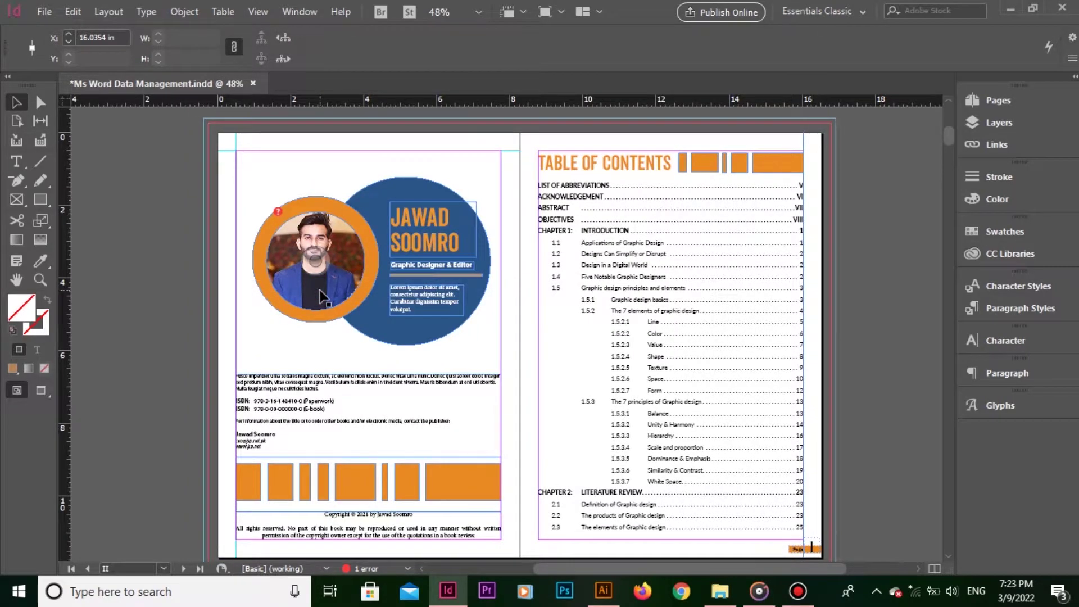
left_click(256, 13)
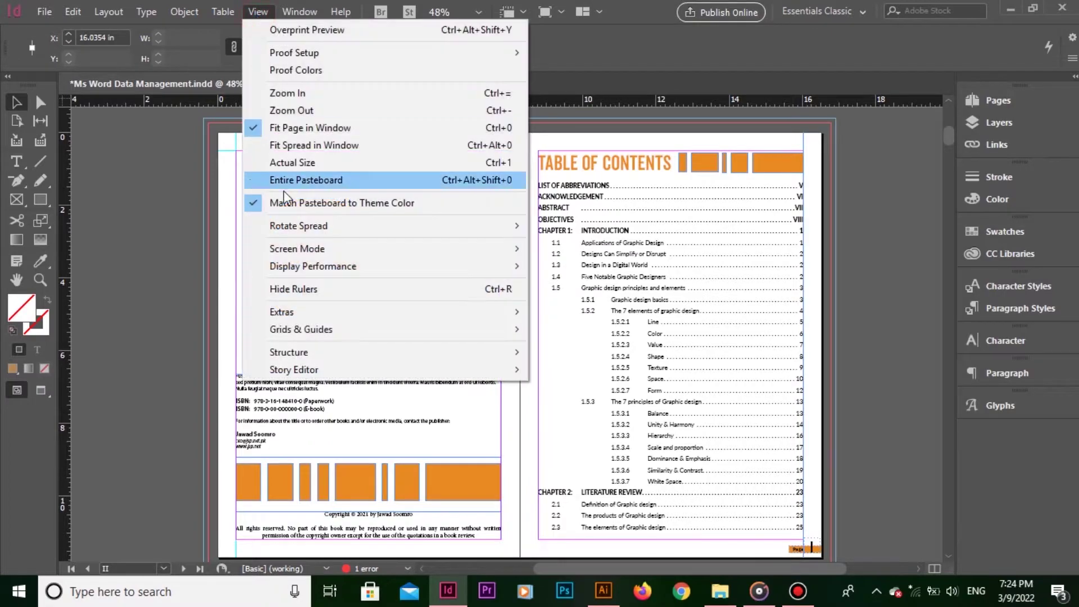
left_click(322, 287)
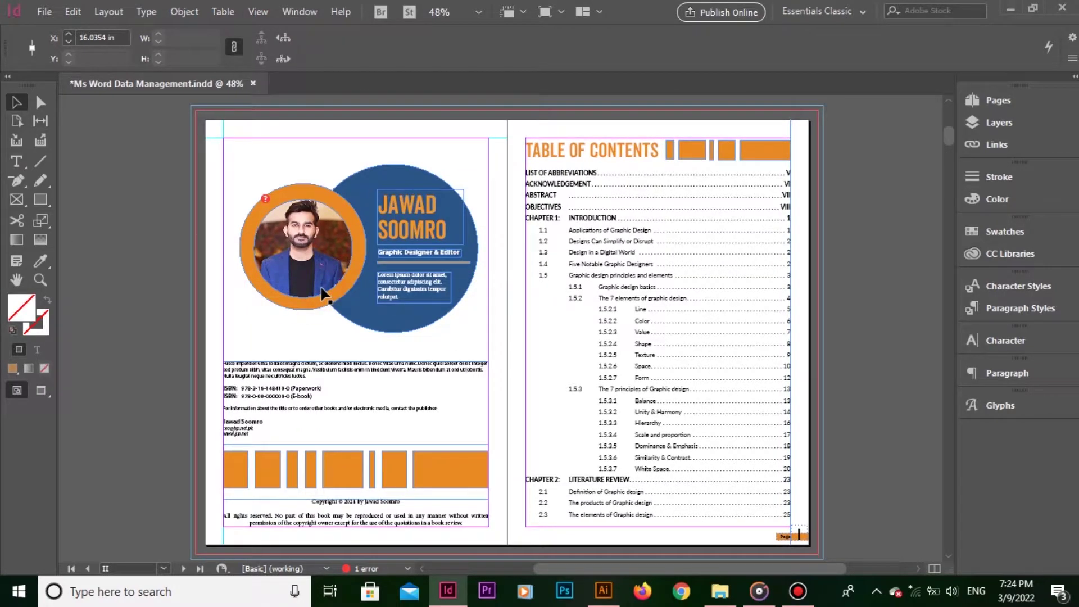
key("ctrl+r")
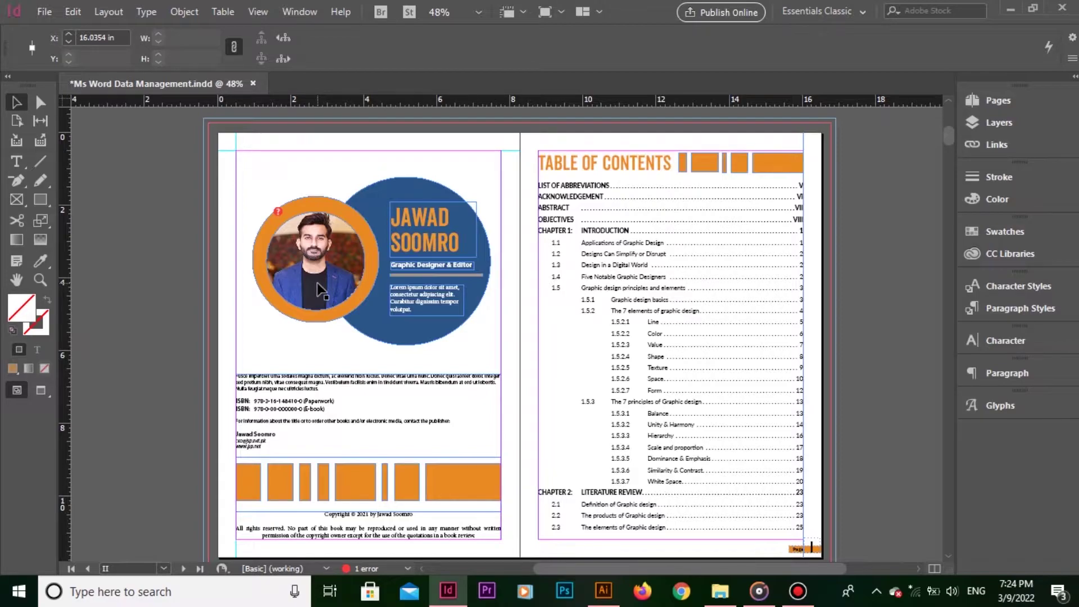
key("ctrl+r")
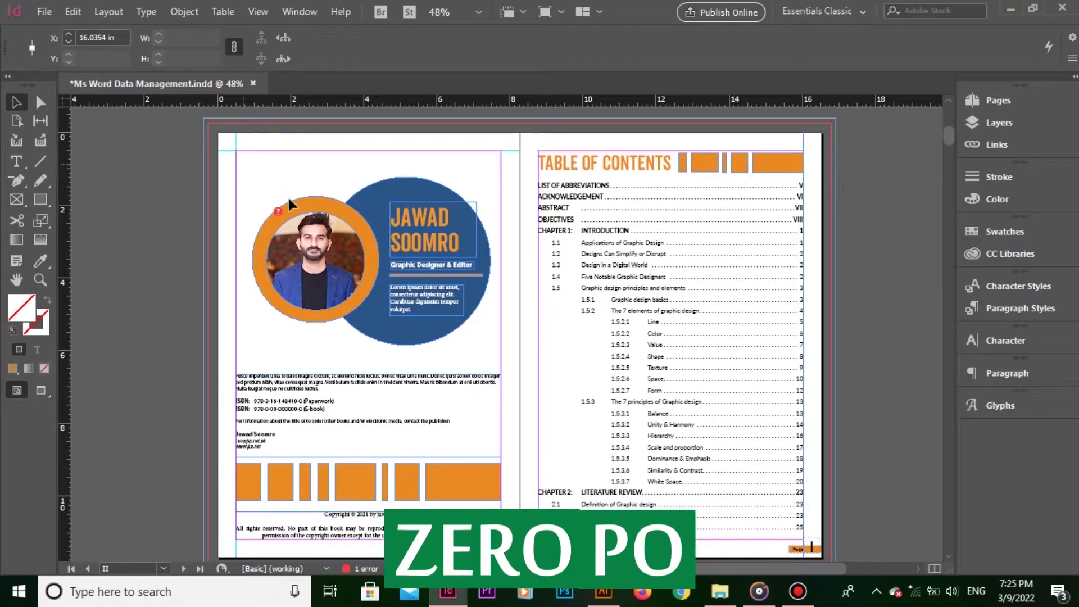
- Go back to the E-book cover page
key("shift+Page_Up")
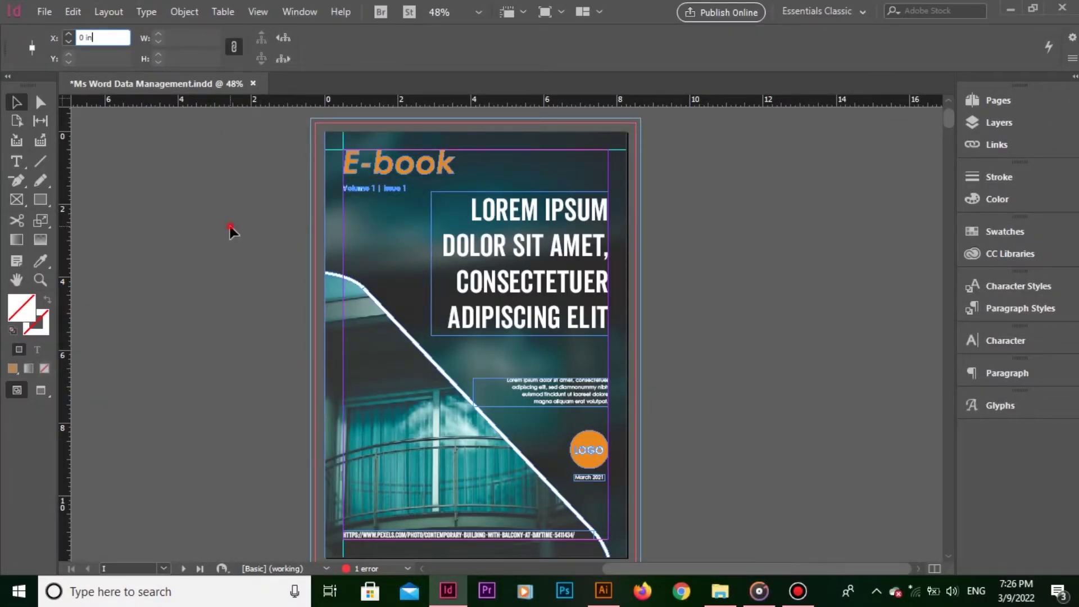
- Add a vertical guide on the cover's right edge and set its X position to 8.2677 in
left_click(345, 209)
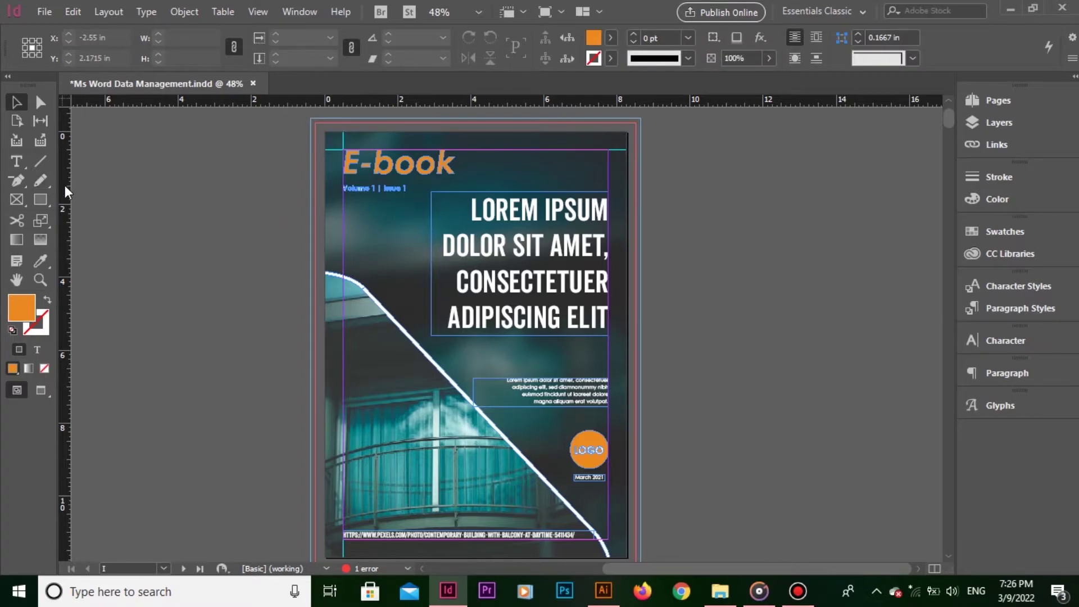
left_click_drag(64, 186, 623, 229)
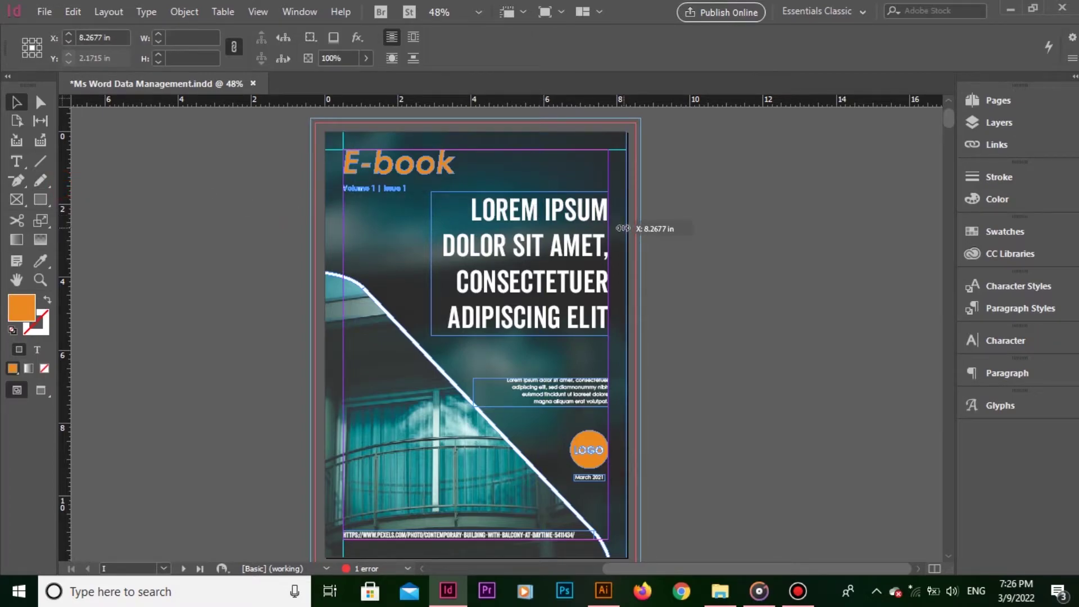
left_click(121, 37)
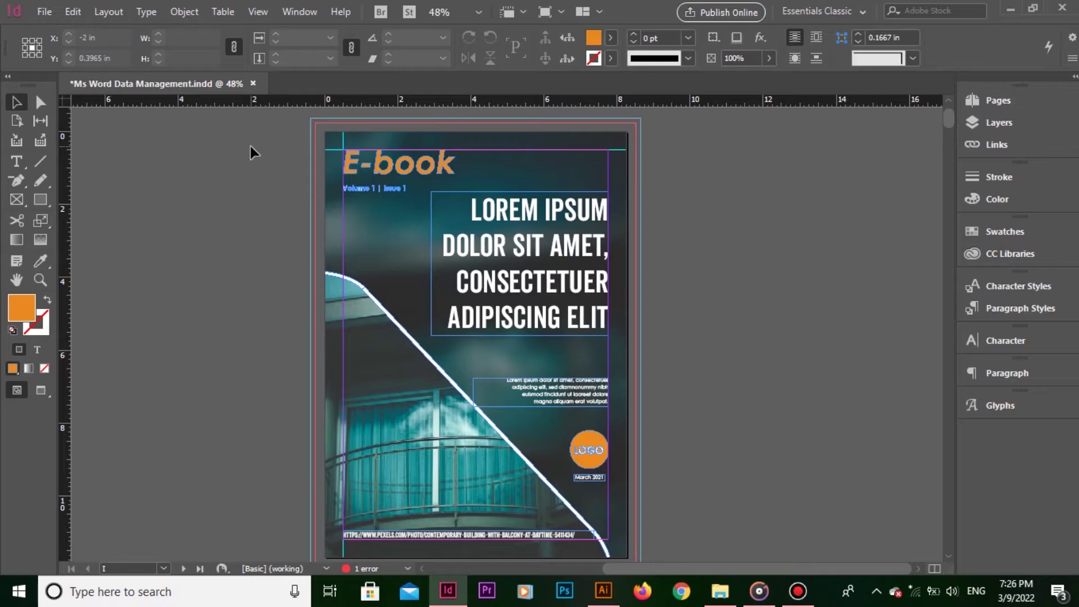
- Scroll down until the whole bio and table of contents spread is visible
scroll(289, 366, "down", 5)
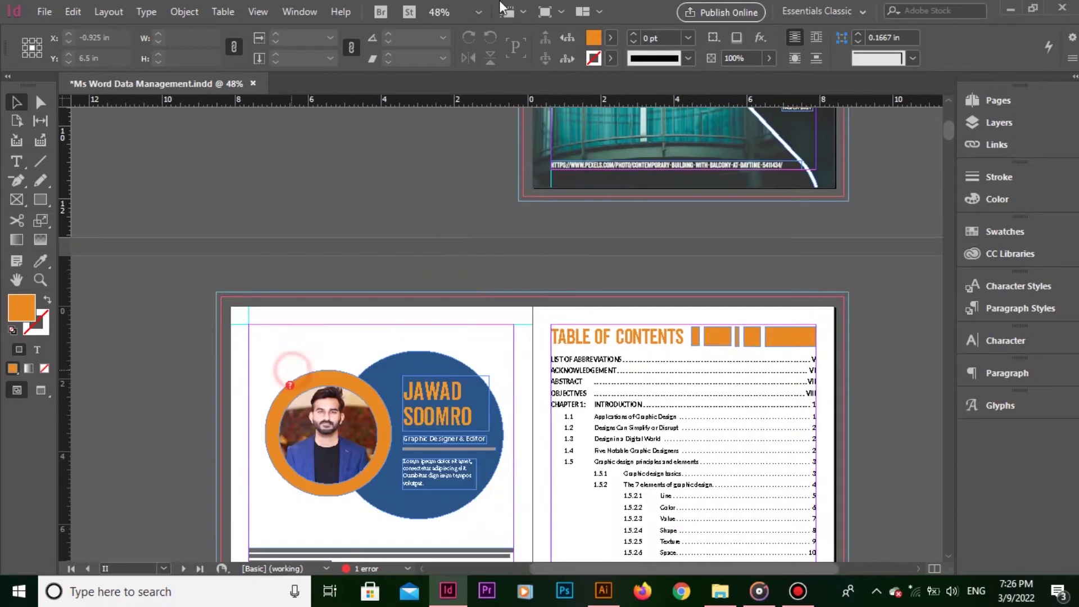
scroll(493, 388, "down", 2)
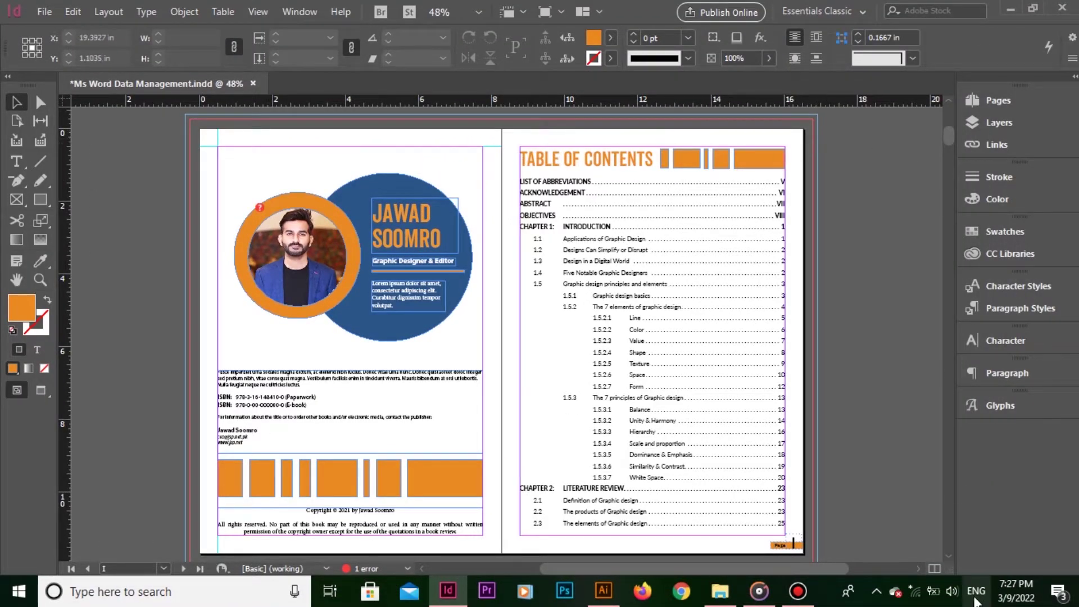
- In Units & Increments preferences, change the ruler origin from Spread to Page
left_click(73, 11)
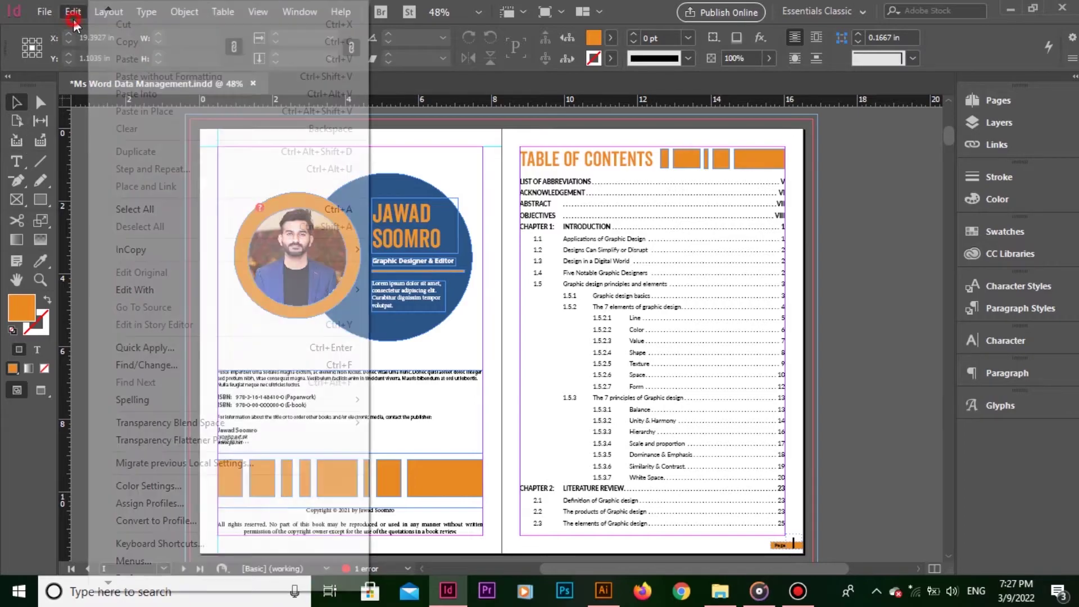
left_click(202, 561)
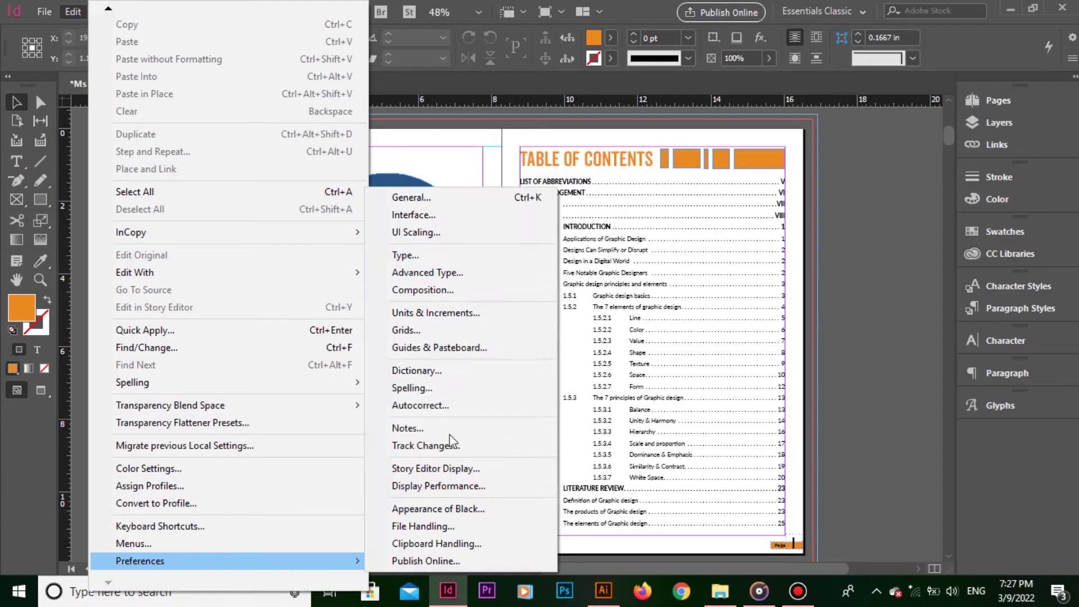
left_click(465, 313)
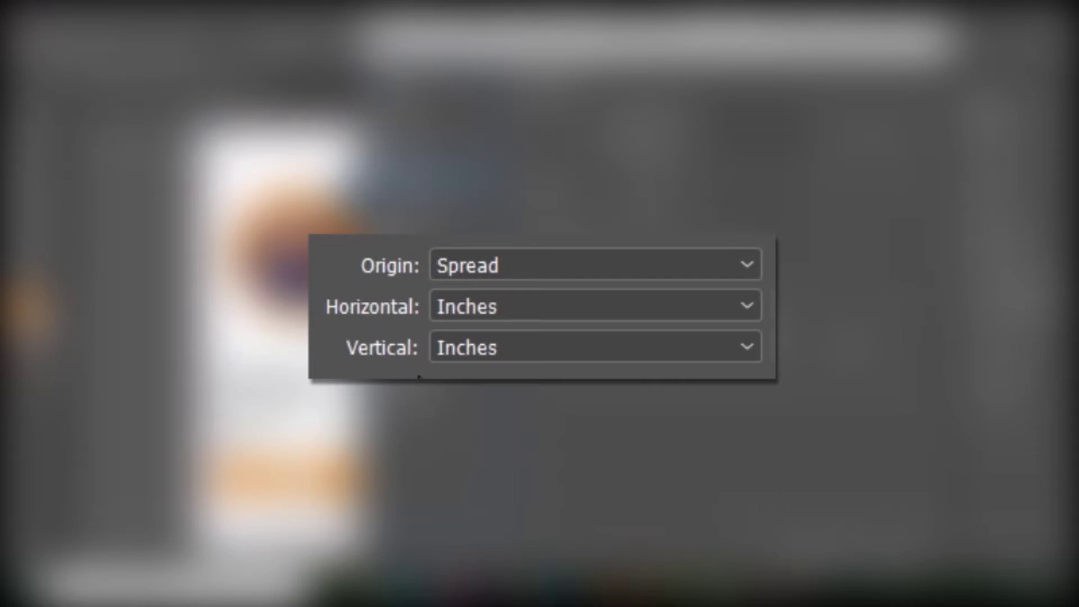
left_click(453, 266)
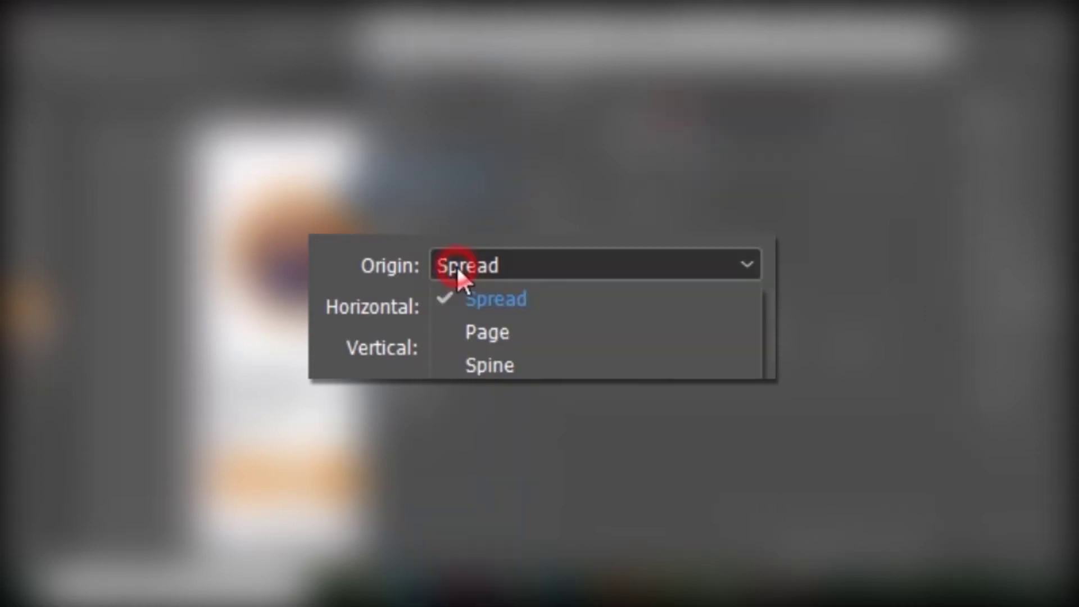
left_click(483, 335)
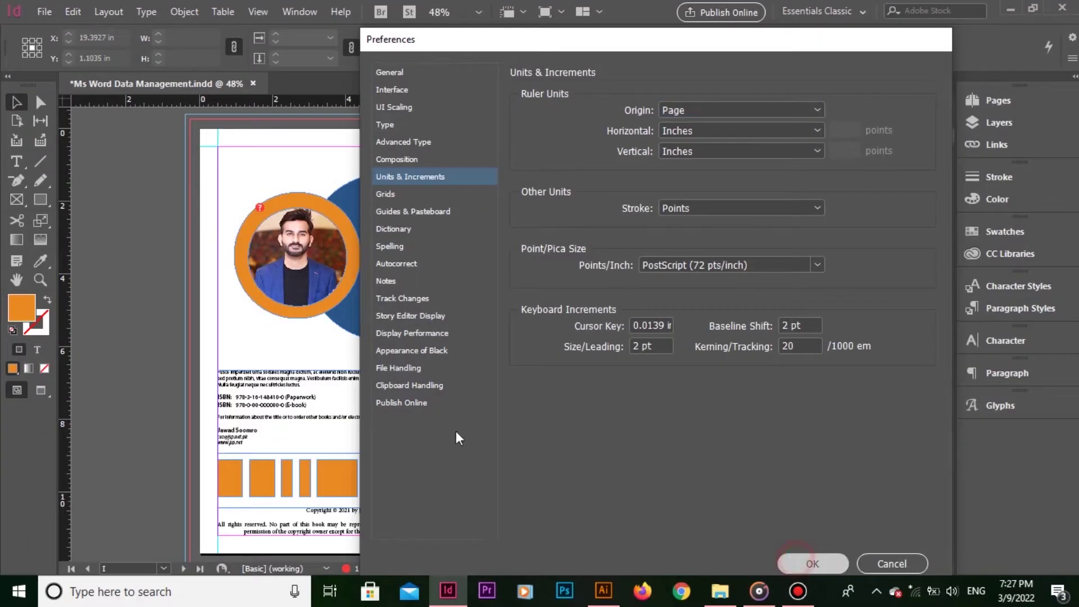
- Confirm the Preferences so each page's rulers restart at 0
key("Return")
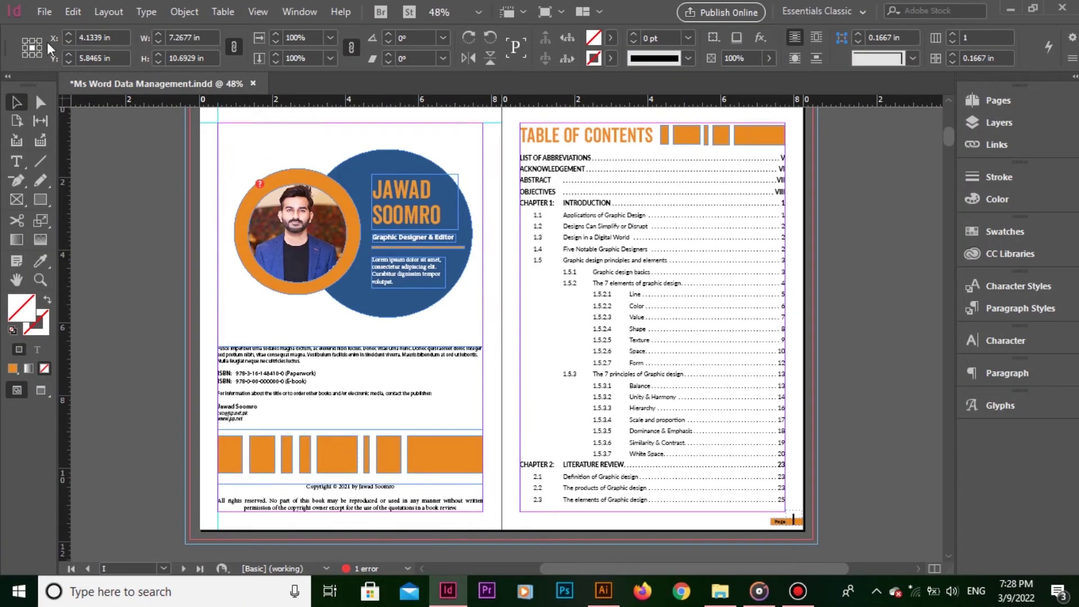
- Set the ruler origin to Spine in Units & Increments, then bring up the horizontal ruler's unit choices
left_click(73, 12)
mouse_move(227, 559)
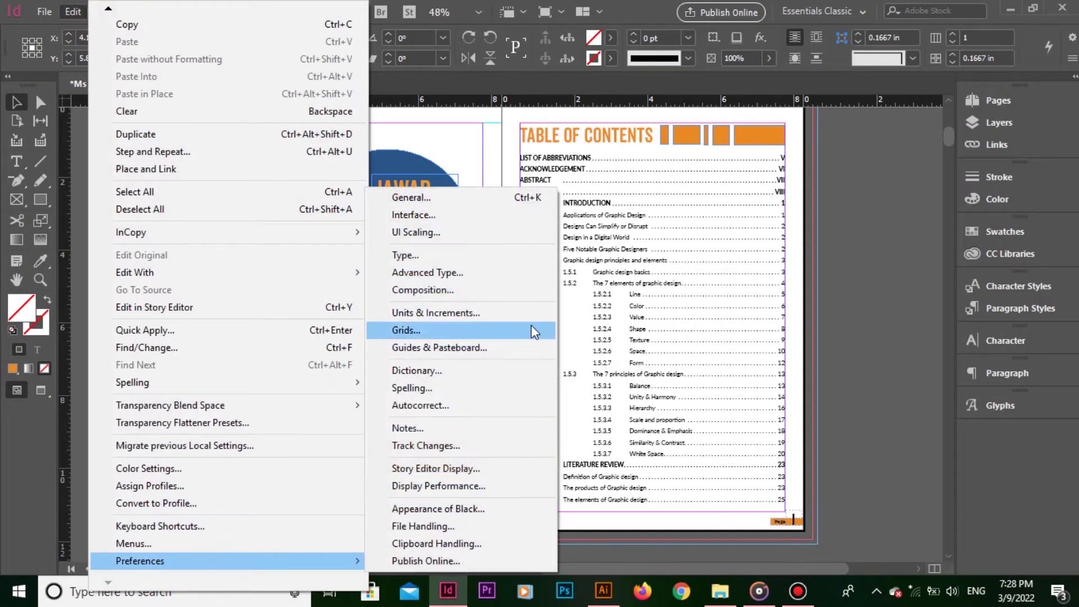
left_click(530, 313)
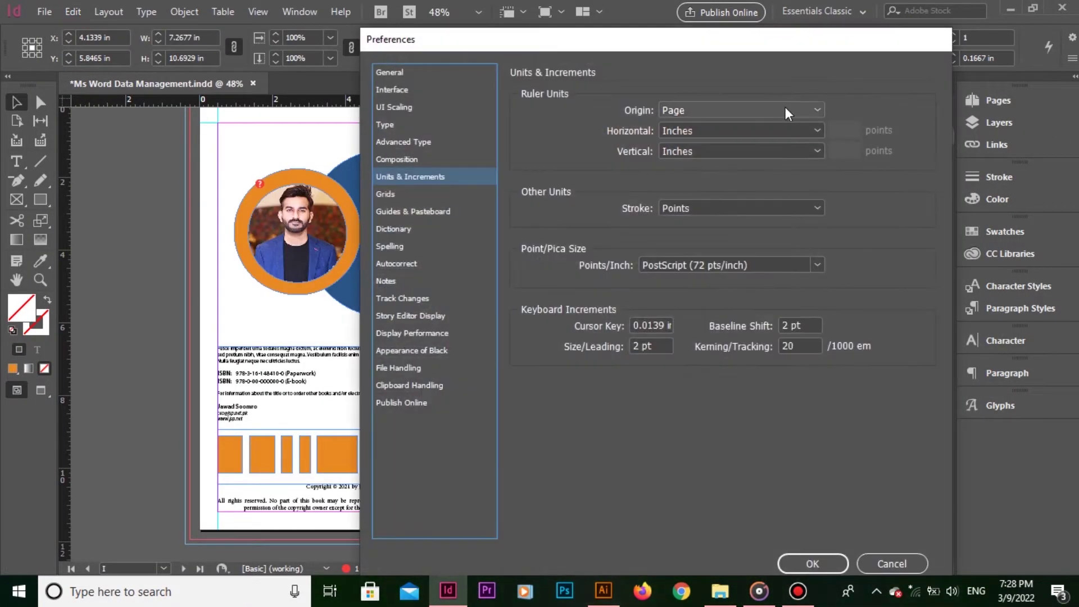
left_click(757, 107)
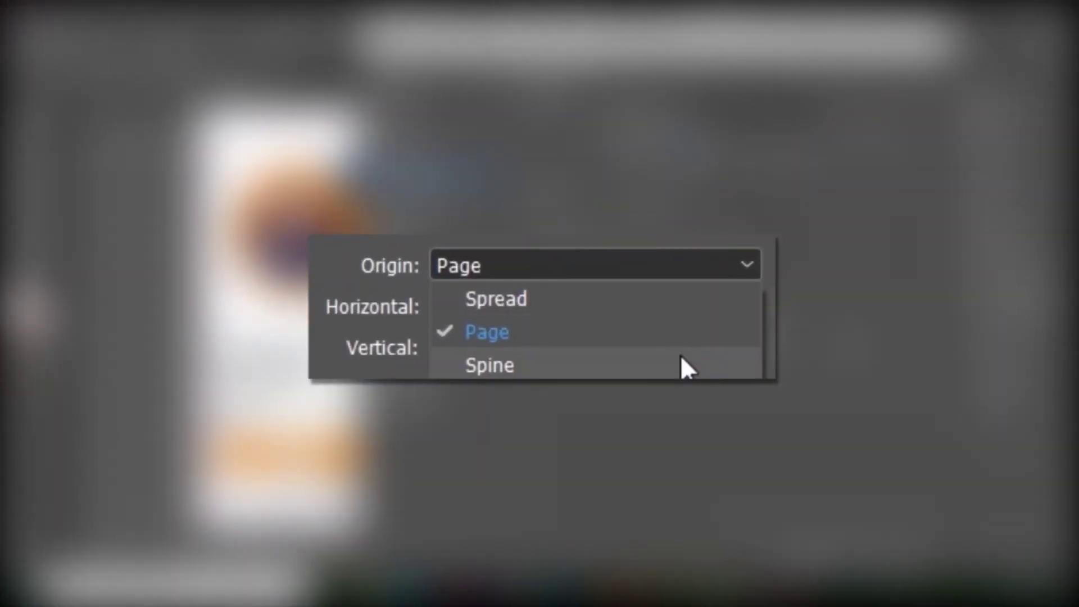
left_click(681, 356)
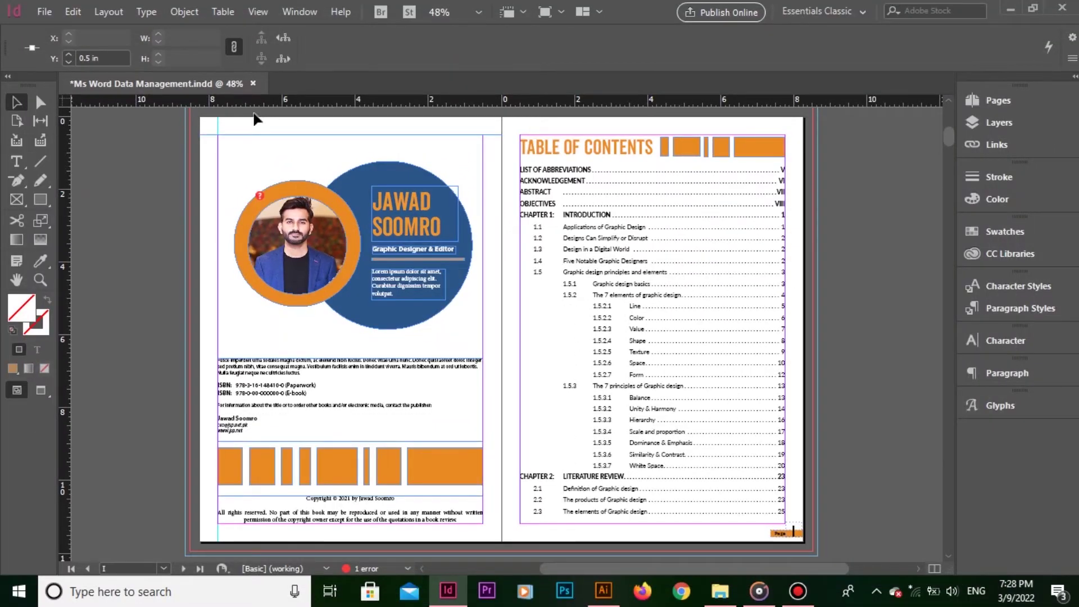
right_click(454, 100)
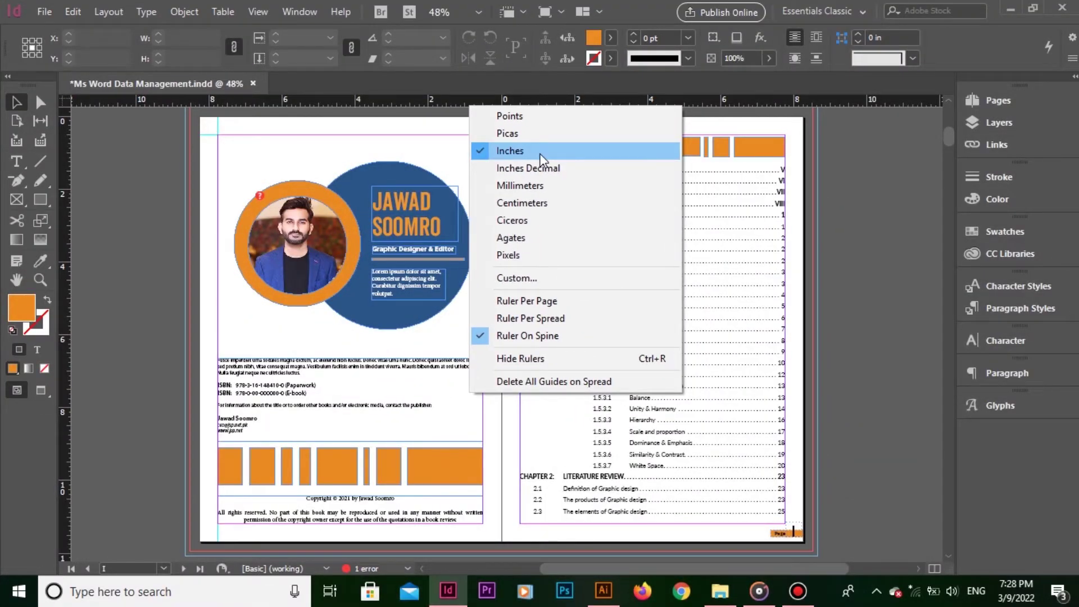
left_click(542, 101)
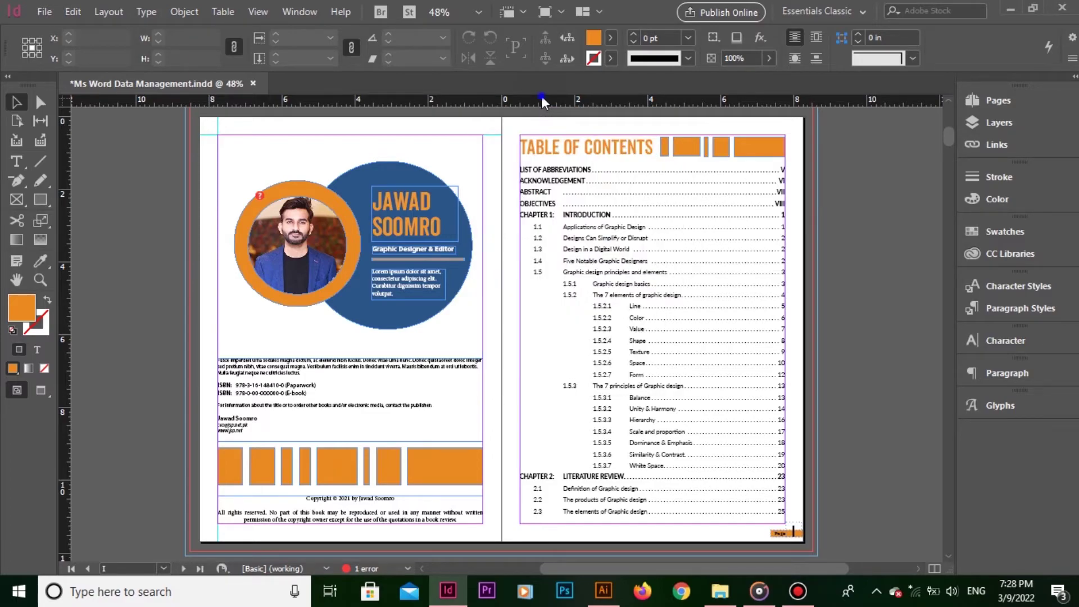
right_click(542, 101)
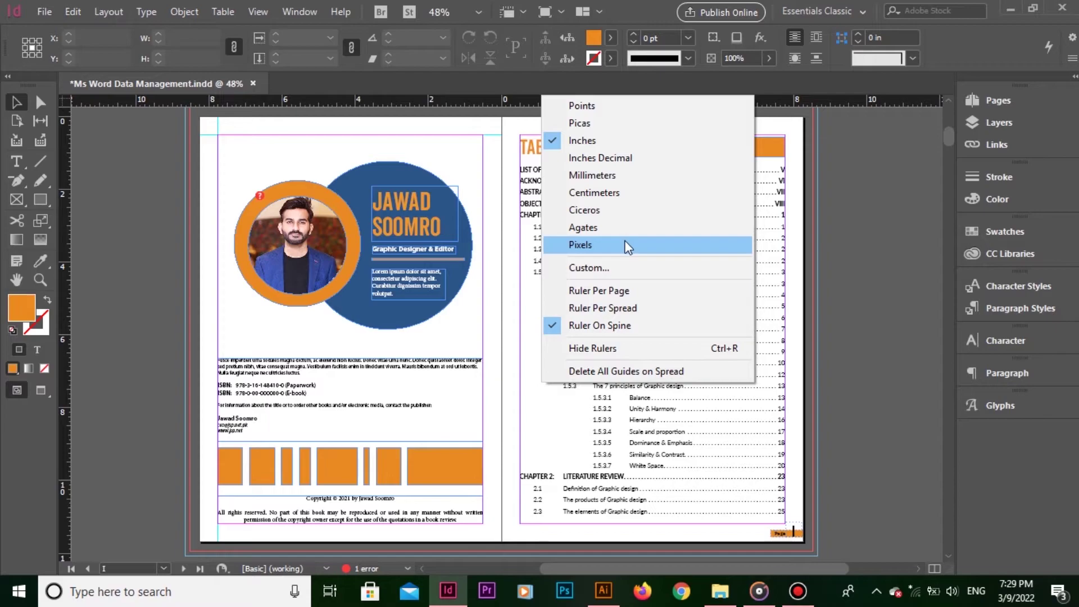
right_click(296, 106)
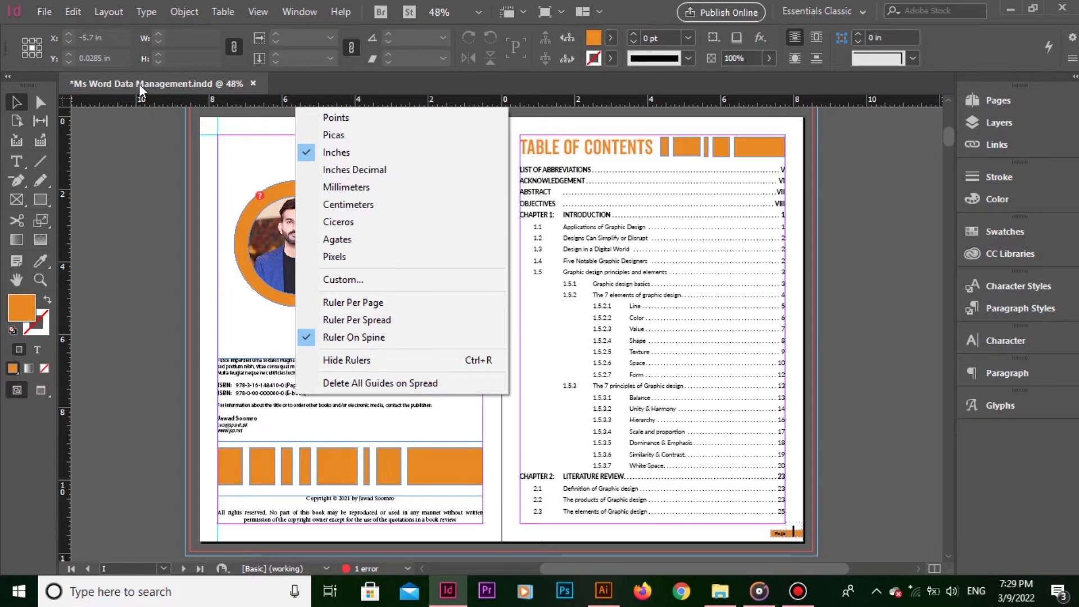
- Switch the horizontal ruler units to Pixels in Units & Increments preferences, keeping vertical in inches
left_click(207, 215)
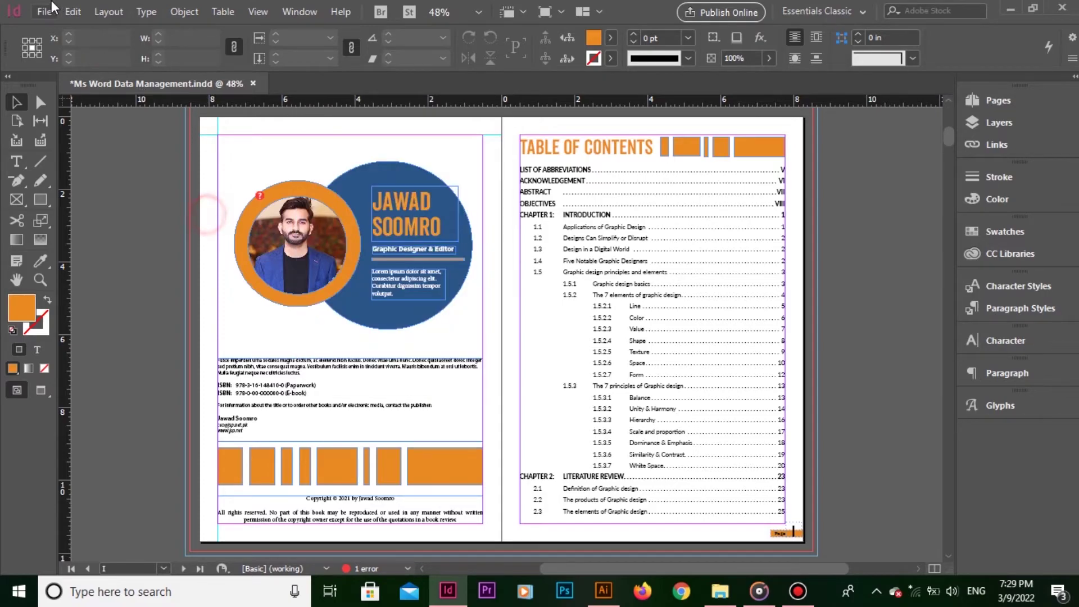
left_click(73, 11)
left_click(262, 560)
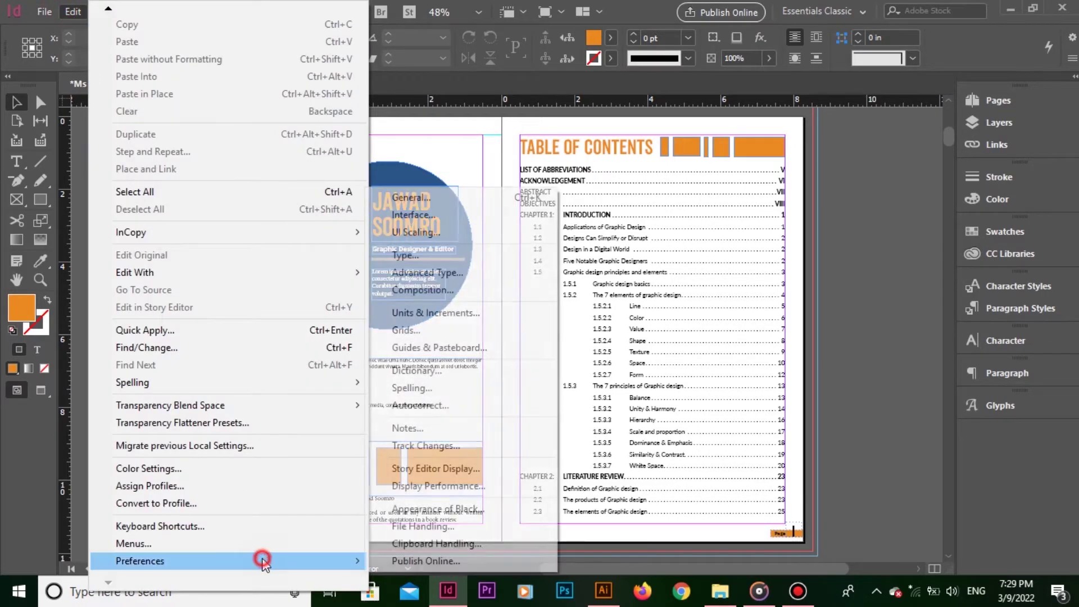
left_click(508, 312)
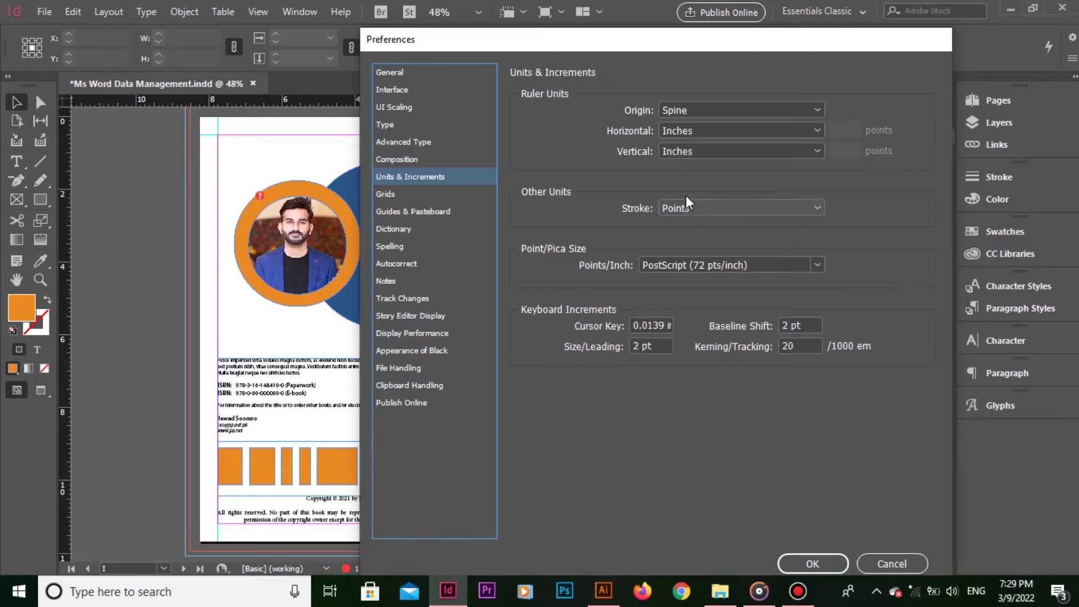
left_click(722, 134)
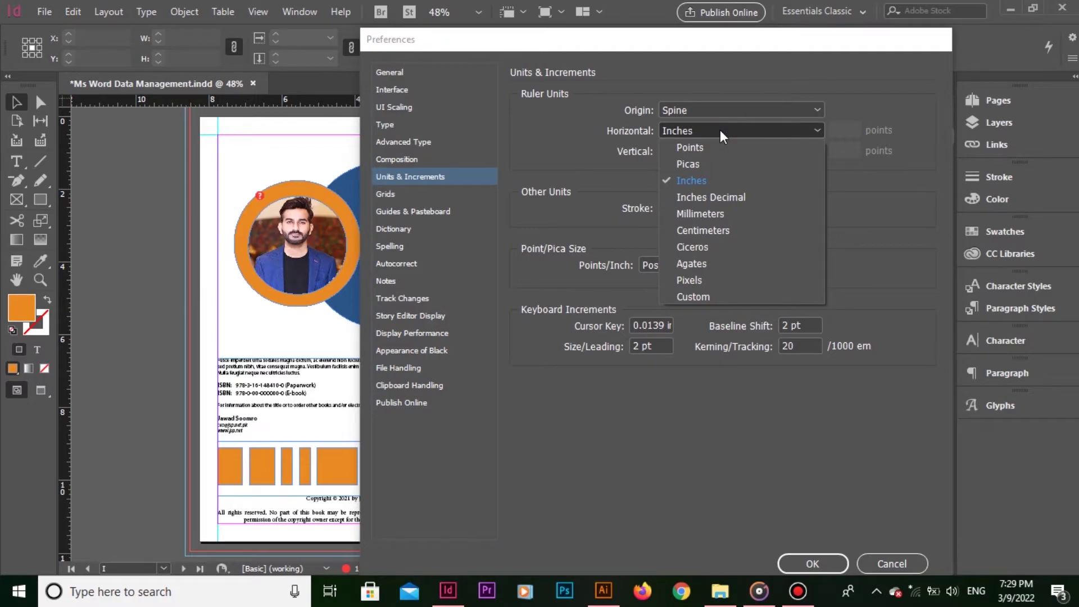
left_click(710, 281)
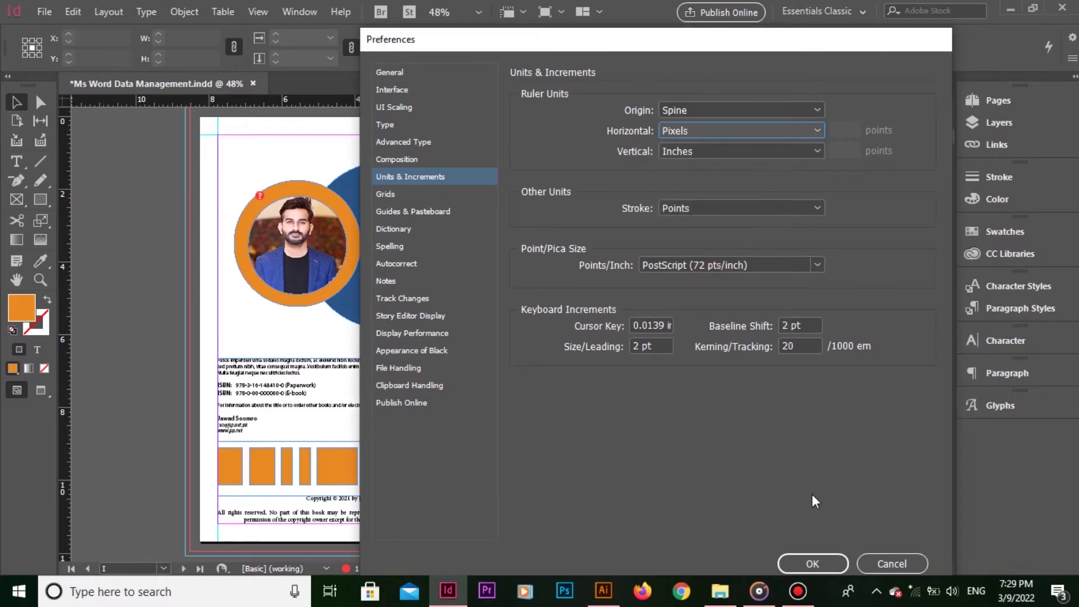
left_click(812, 564)
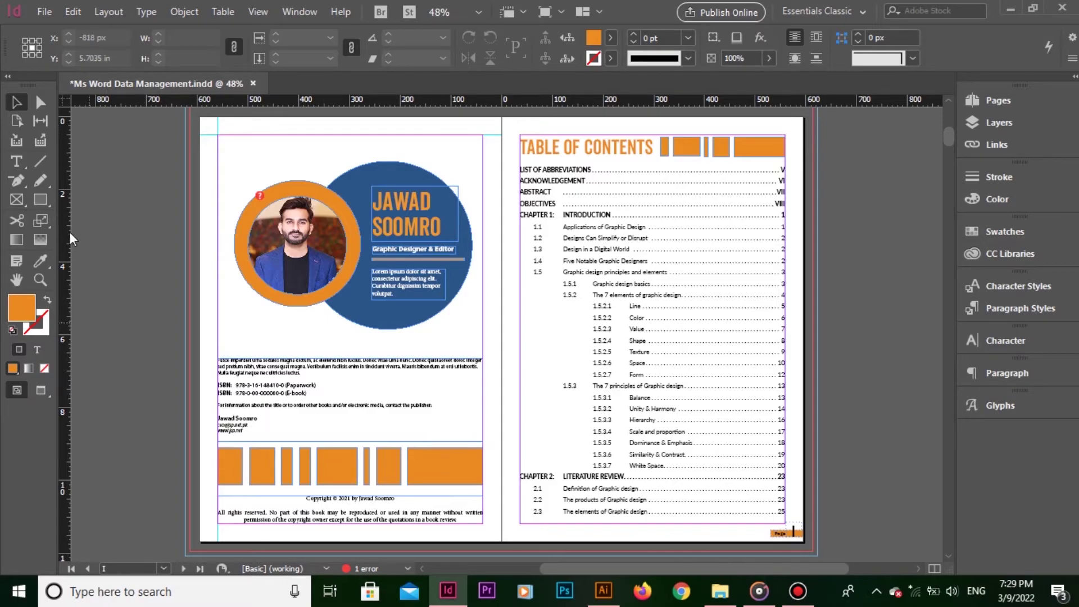
- Switch the vertical ruler to pixels, then both rulers to centimeters and then millimeters
right_click(68, 306)
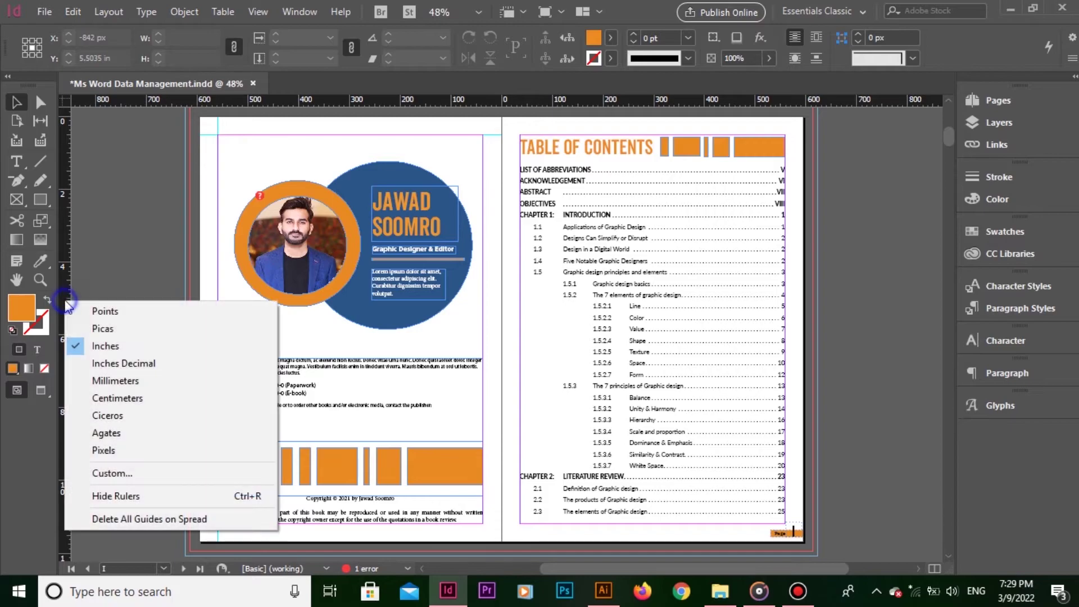
left_click(136, 450)
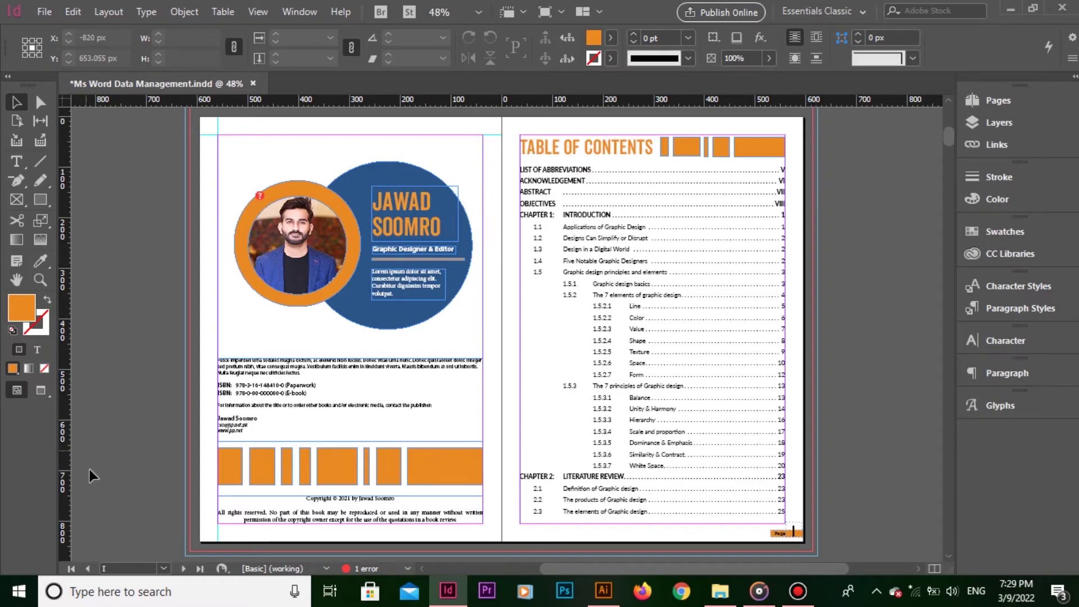
right_click(343, 100)
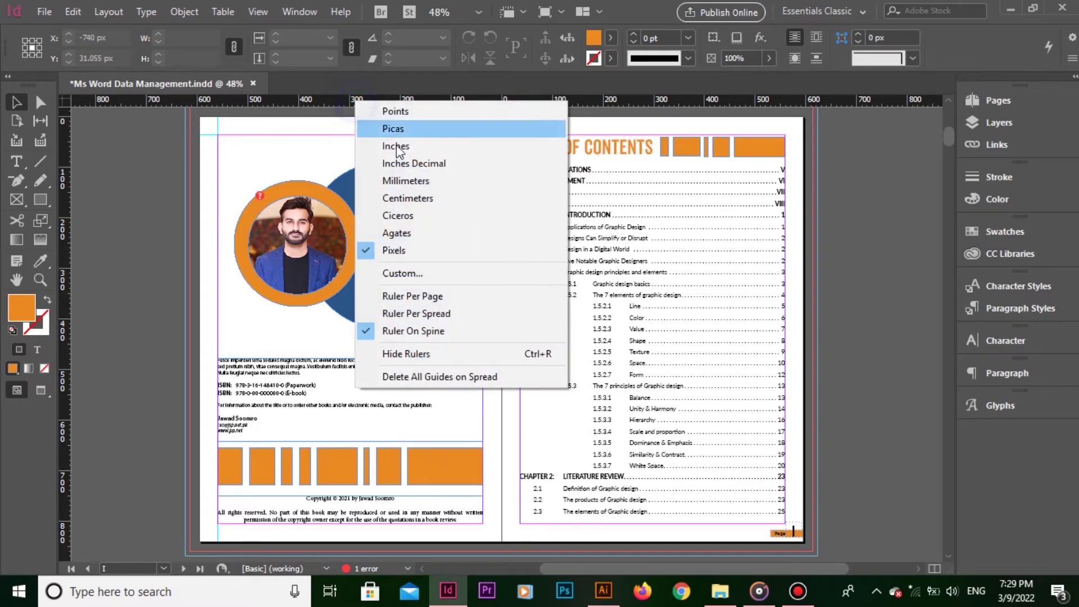
left_click(410, 198)
right_click(66, 144)
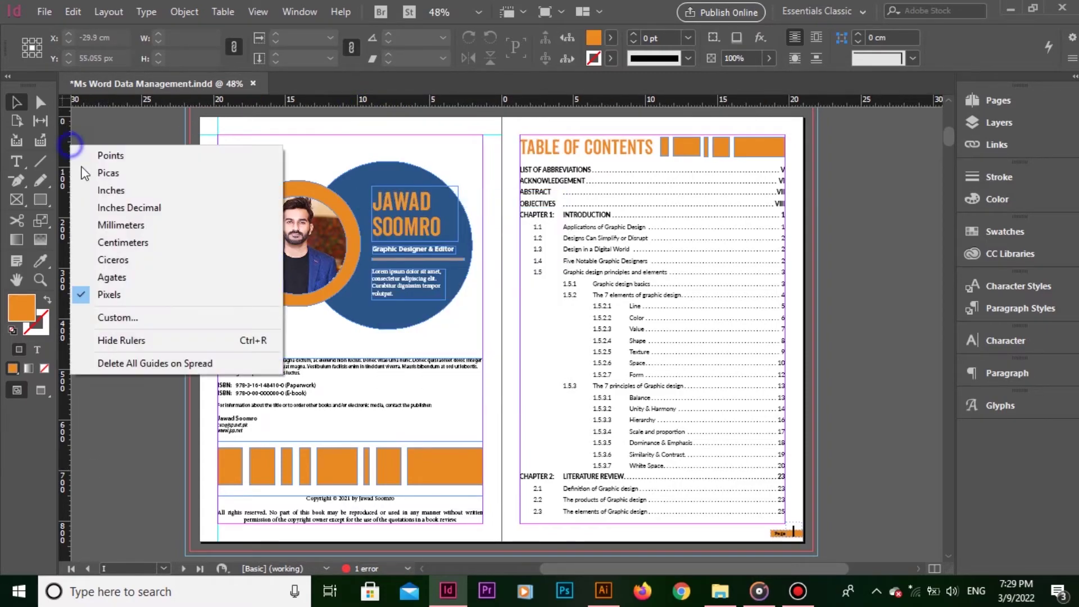
left_click(136, 242)
right_click(268, 100)
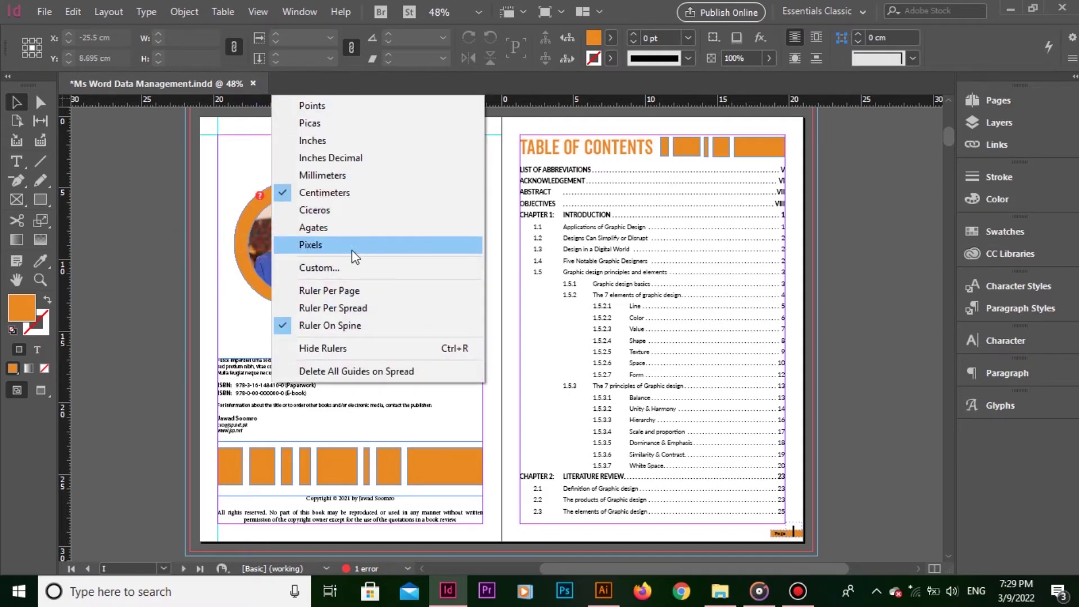
left_click(354, 173)
right_click(63, 201)
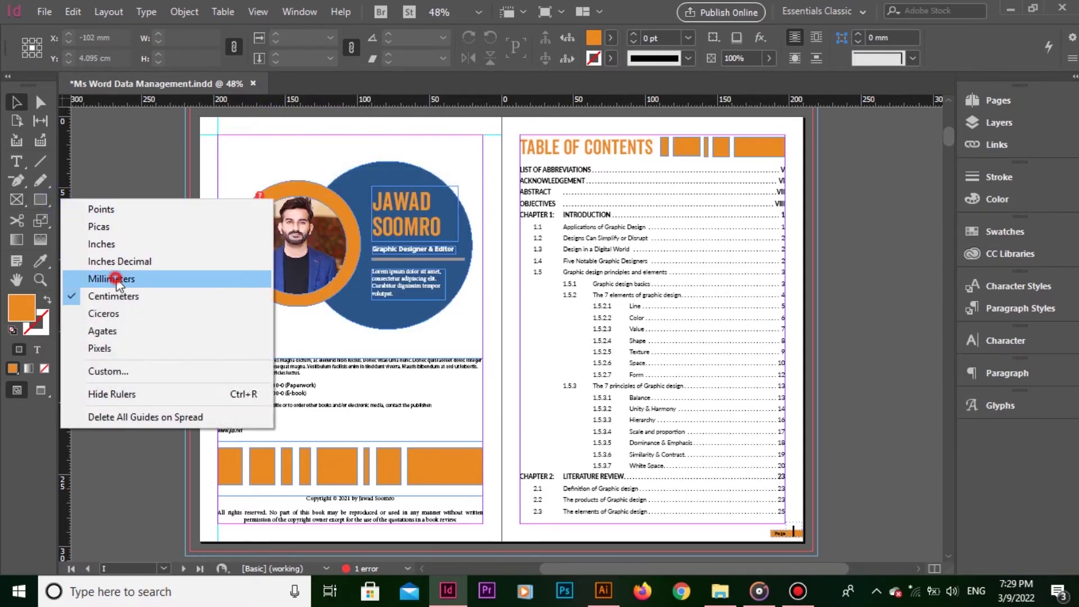
left_click(113, 280)
- Change both rulers to picas, then finish with both rulers measuring in points
right_click(321, 99)
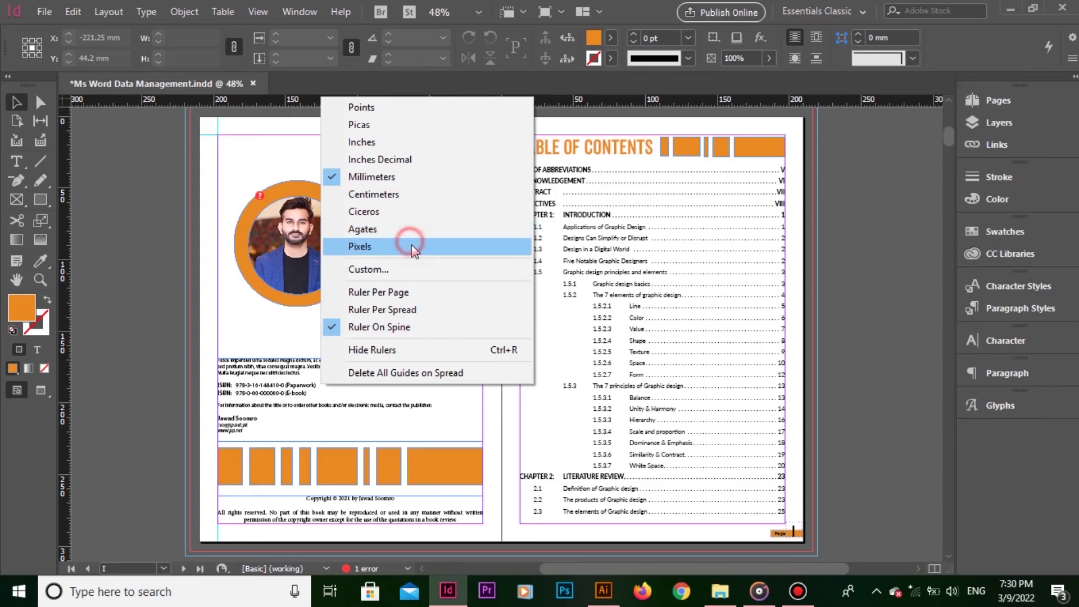
left_click(394, 124)
right_click(63, 148)
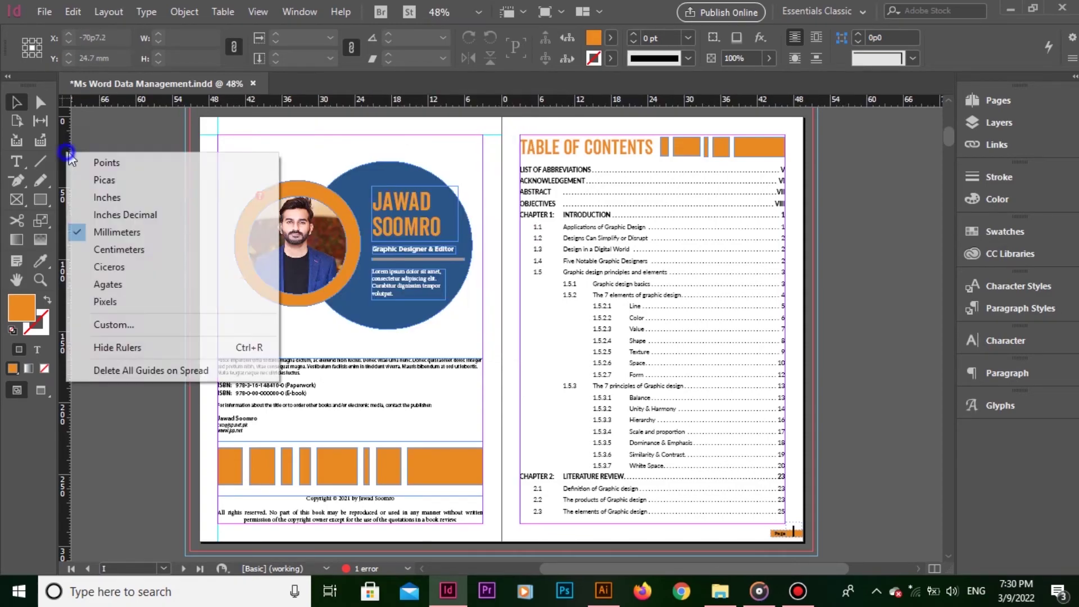
left_click(107, 177)
right_click(382, 109)
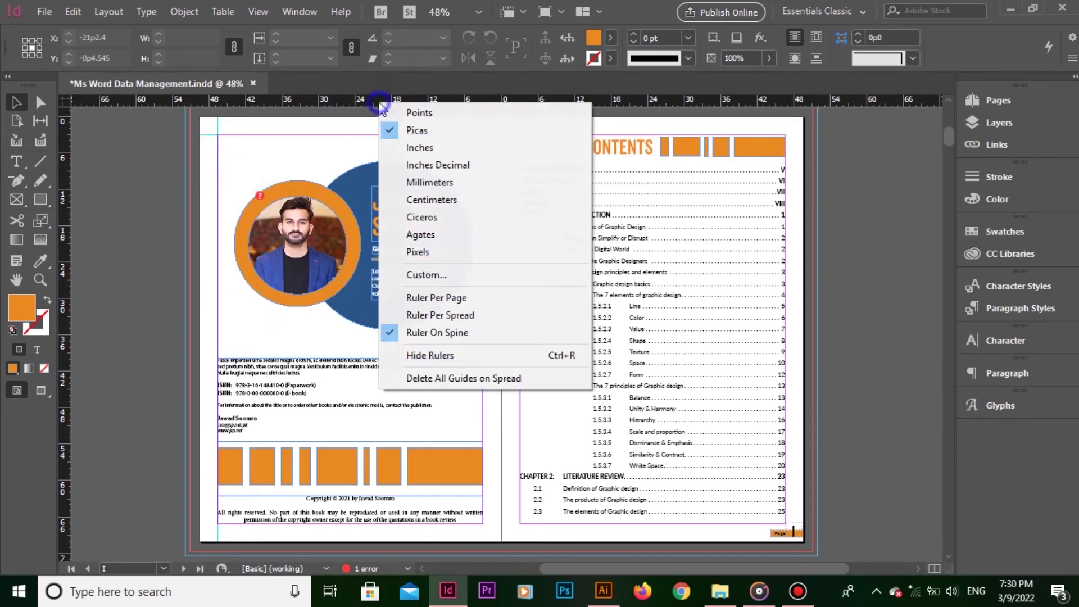
left_click(412, 111)
right_click(68, 144)
left_click(108, 151)
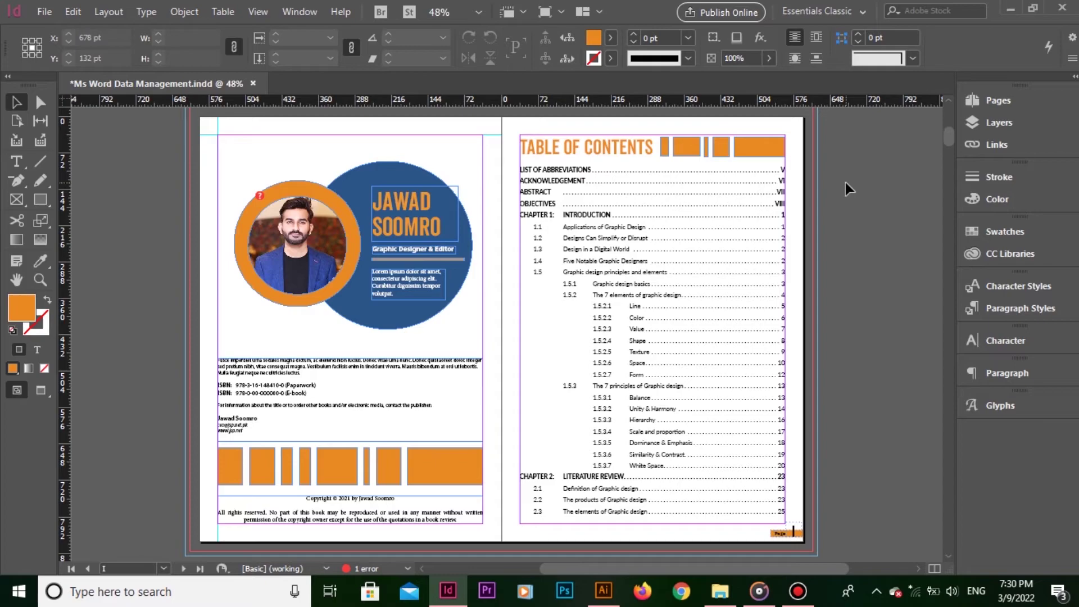
- Make the horizontal ruler measure in inches and the vertical ruler in picas
right_click(529, 102)
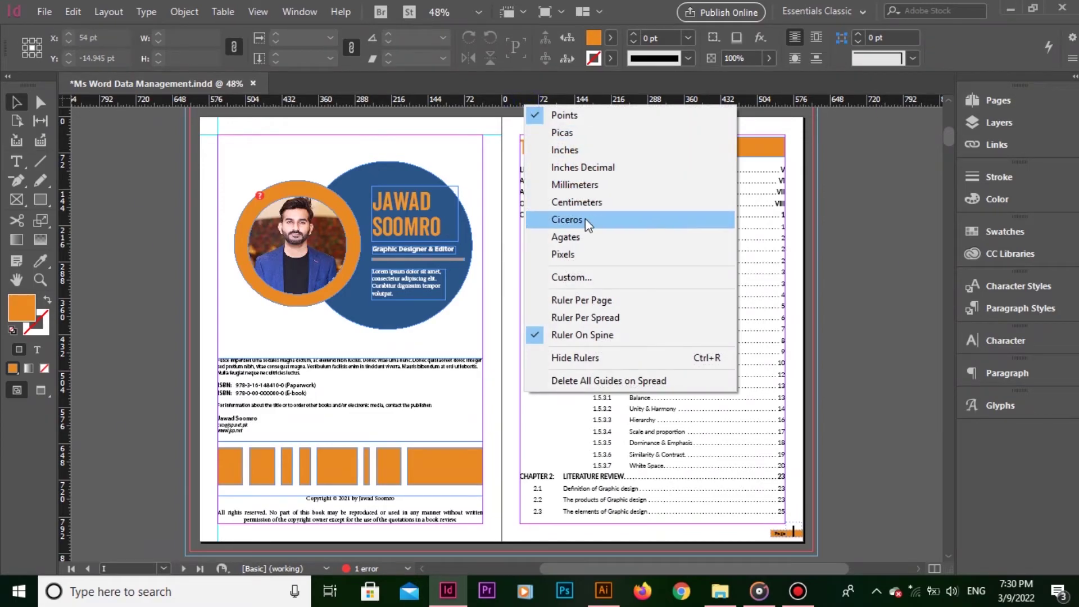
left_click(565, 149)
right_click(65, 158)
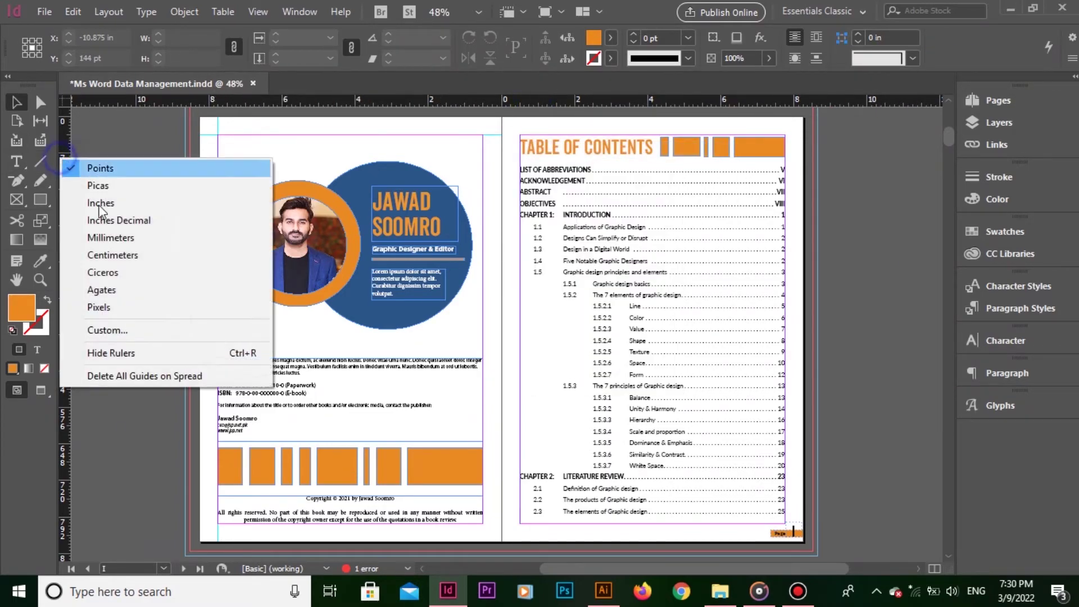
left_click(151, 186)
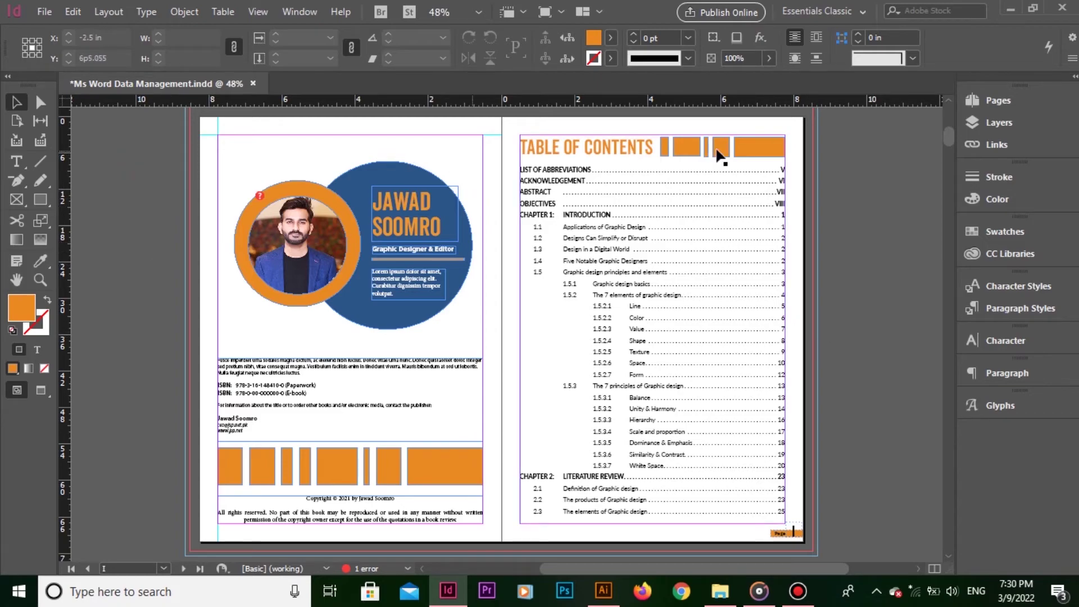
- Jump to the E-book cover page with Shift+Page Up and select its cover image
key("shift+Page_Up")
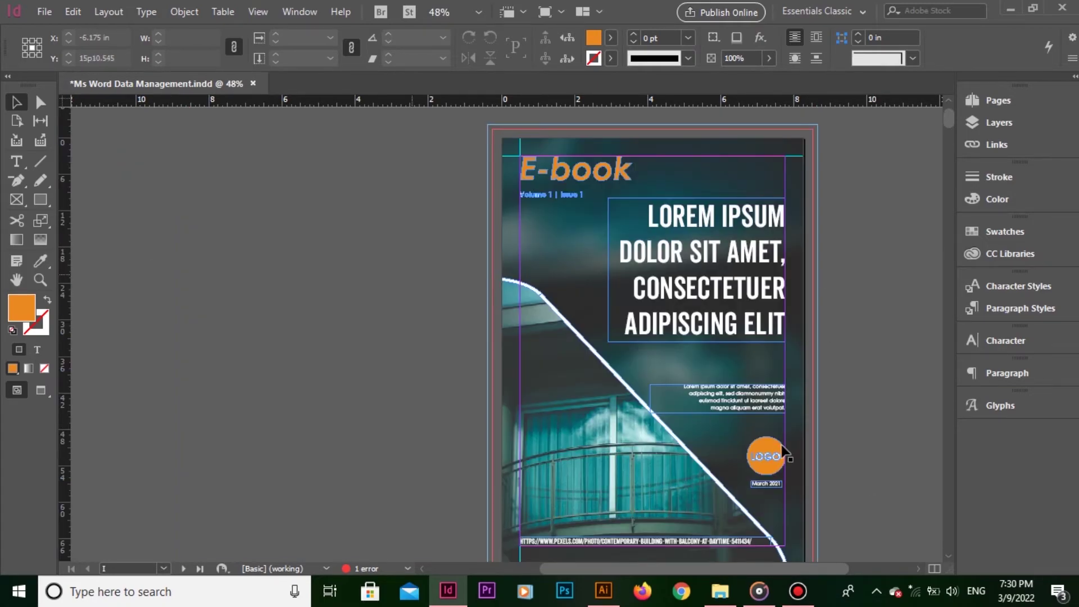
left_click(653, 349)
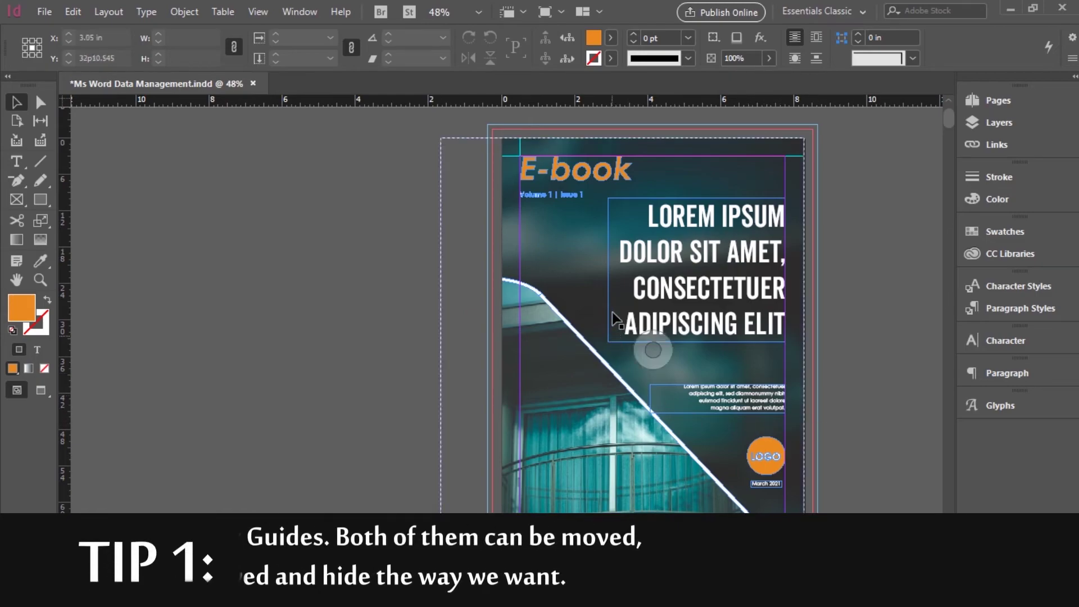
left_click(420, 136)
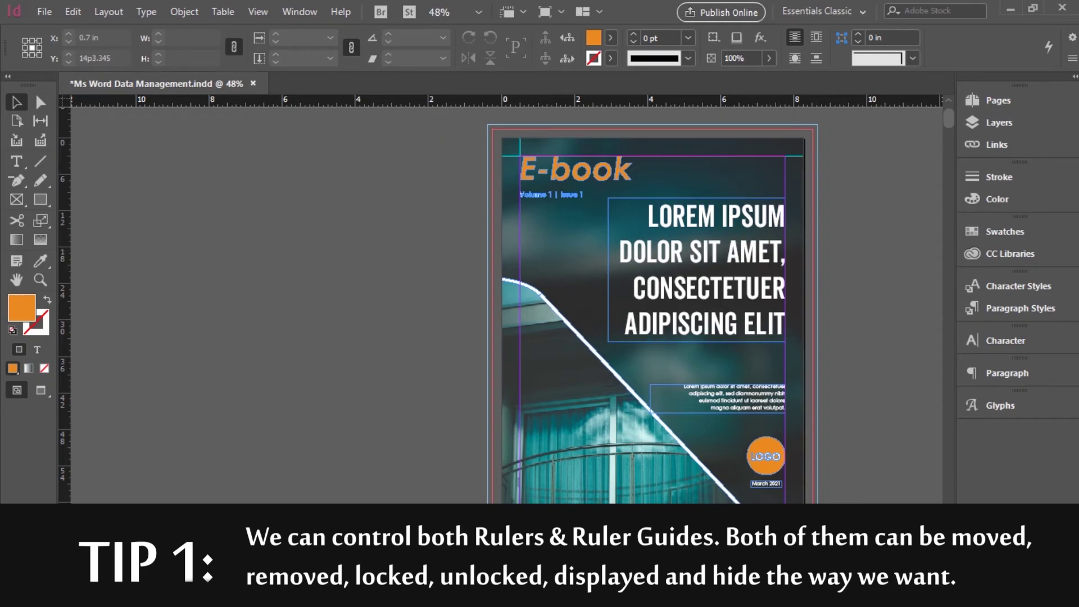
left_click(654, 349)
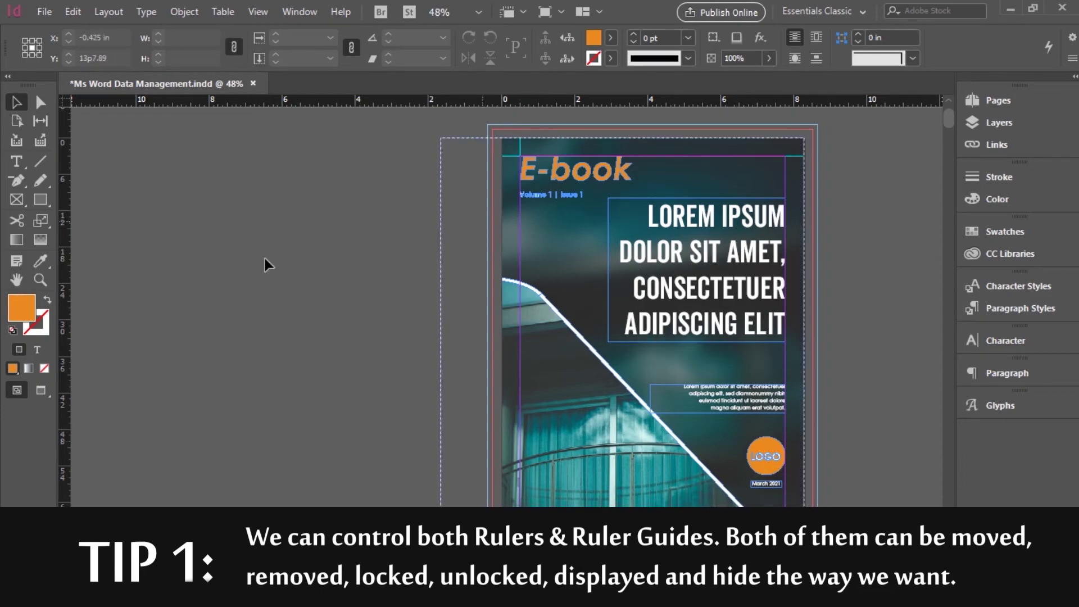